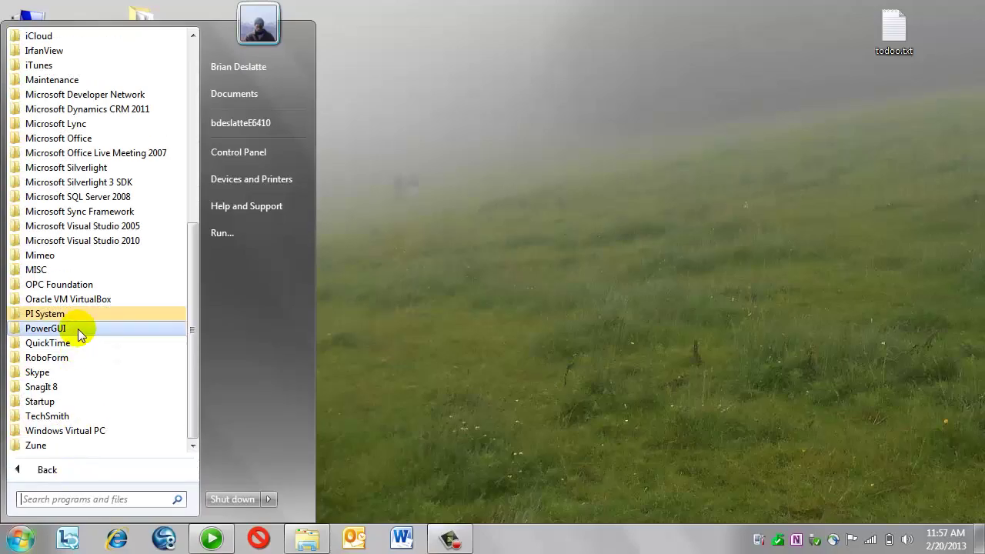
- Launch PI Manual Logger from the PI System > PI Manual Logger Start menu folder
click(68, 315)
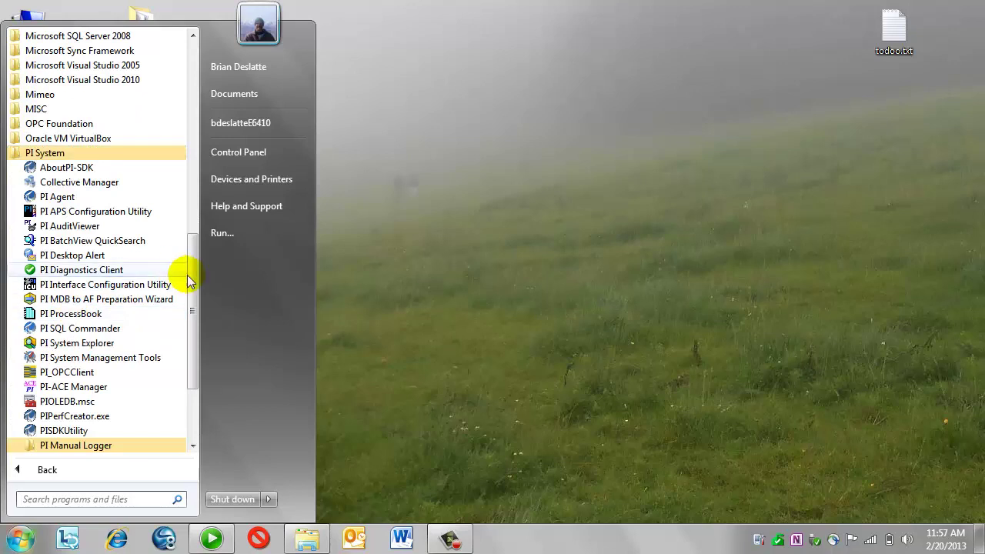
click(70, 448)
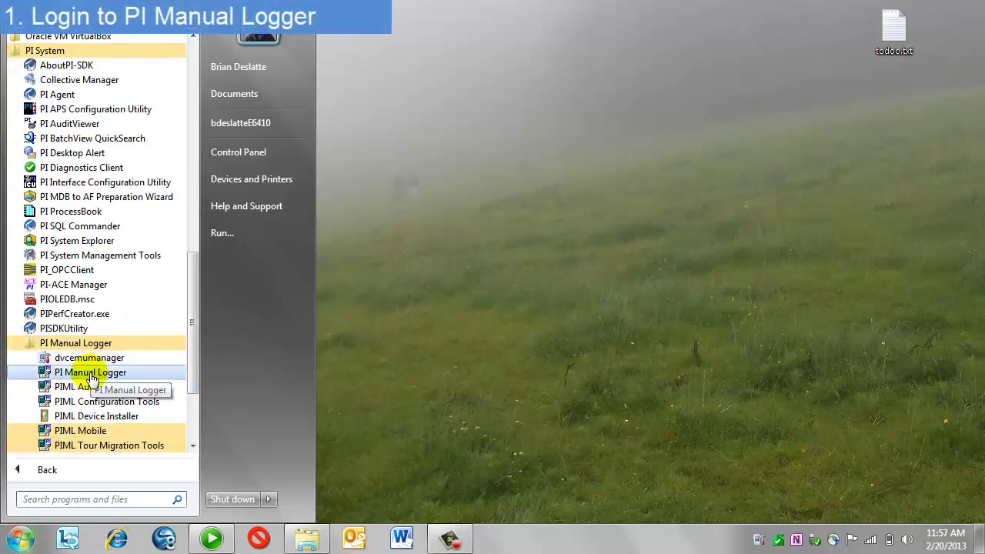
click(91, 376)
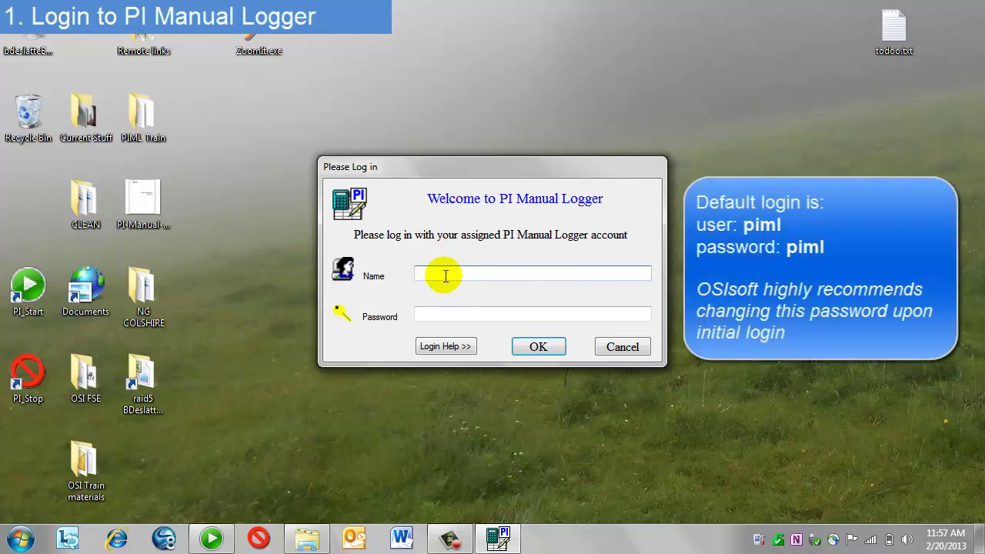
- Log in to PI Manual Logger with the default administrator user name and password
text(piml)
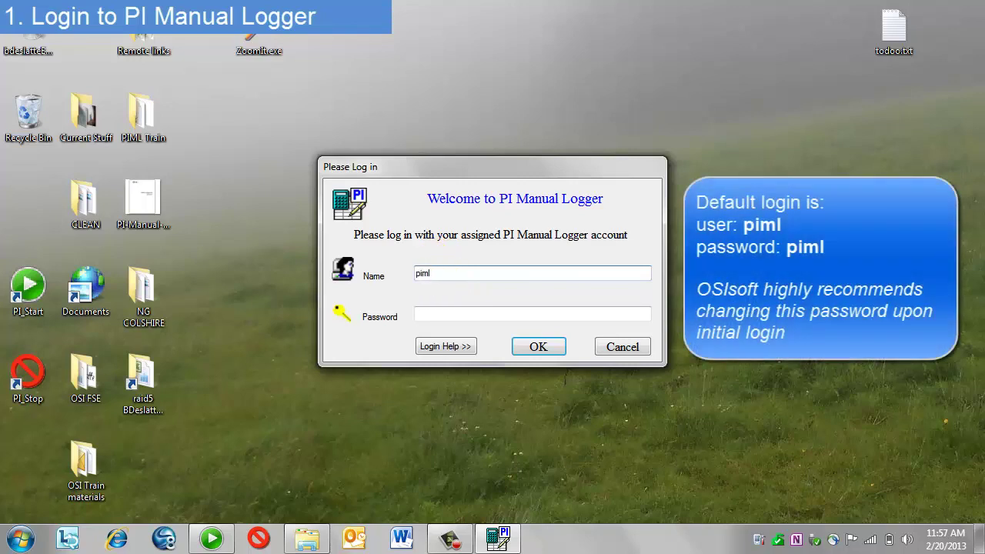
click(443, 311)
click(419, 314)
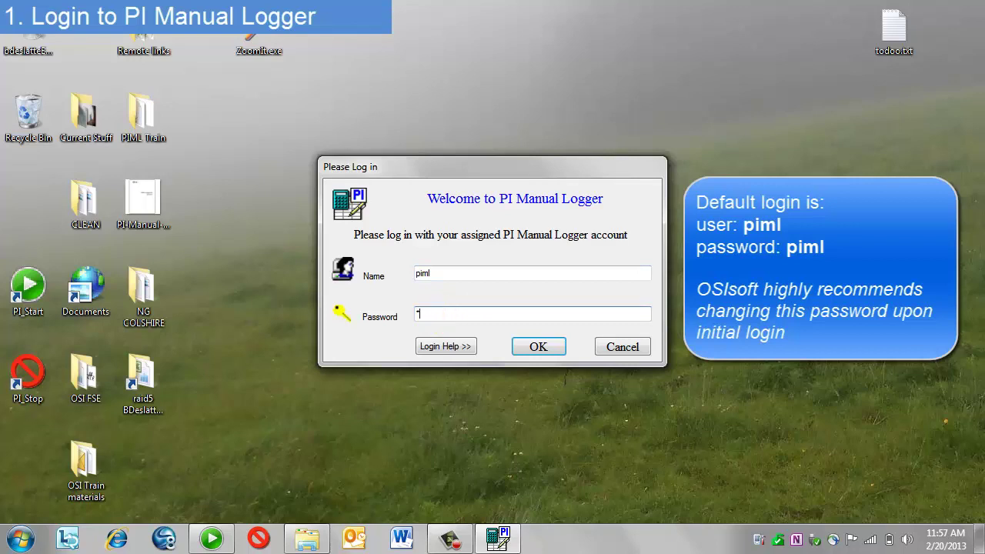
click(534, 346)
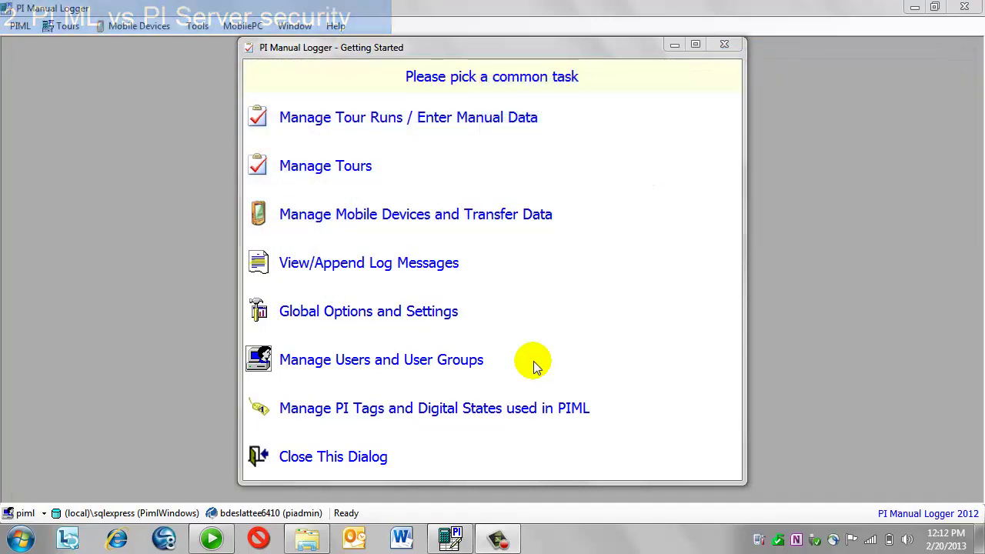
- Choose 'Manage Users and User Groups' from the Getting Started task list
click(313, 366)
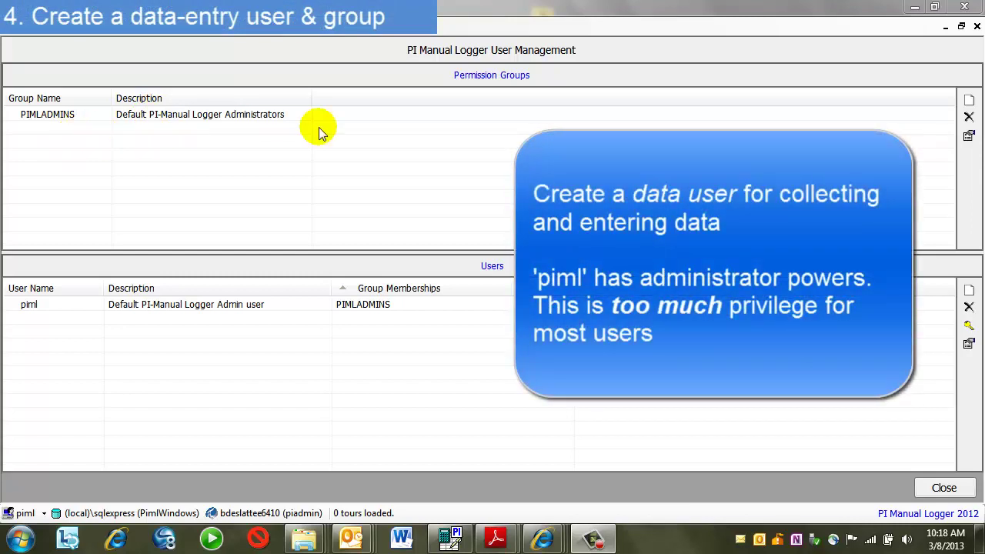
- Create a new permission group named DataEntryOnly
click(968, 101)
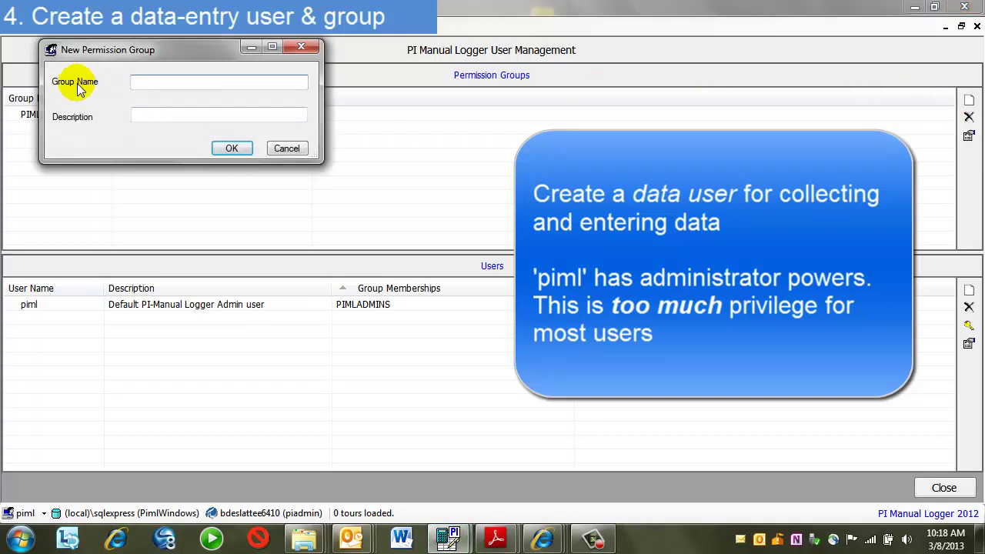
text(DataEntry)
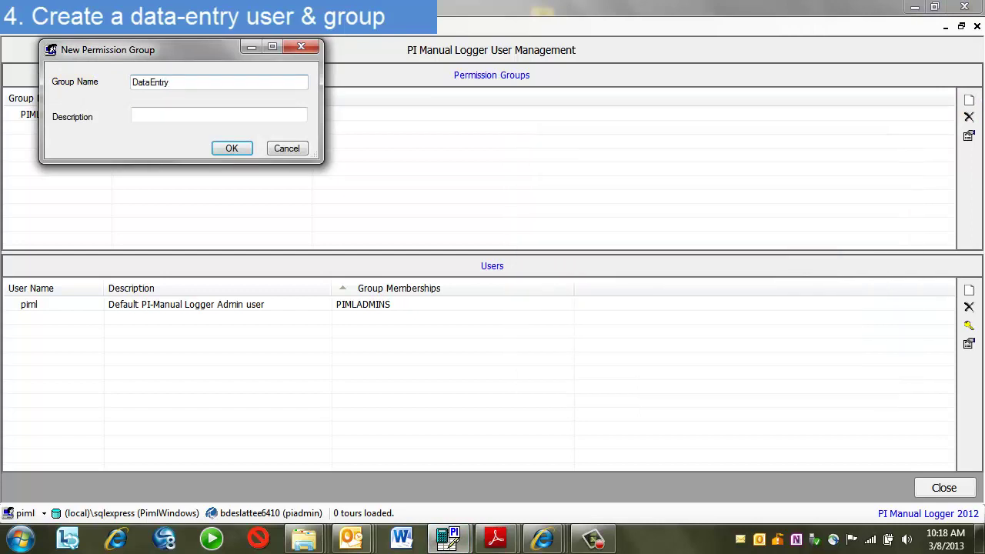
text(Only)
click(225, 152)
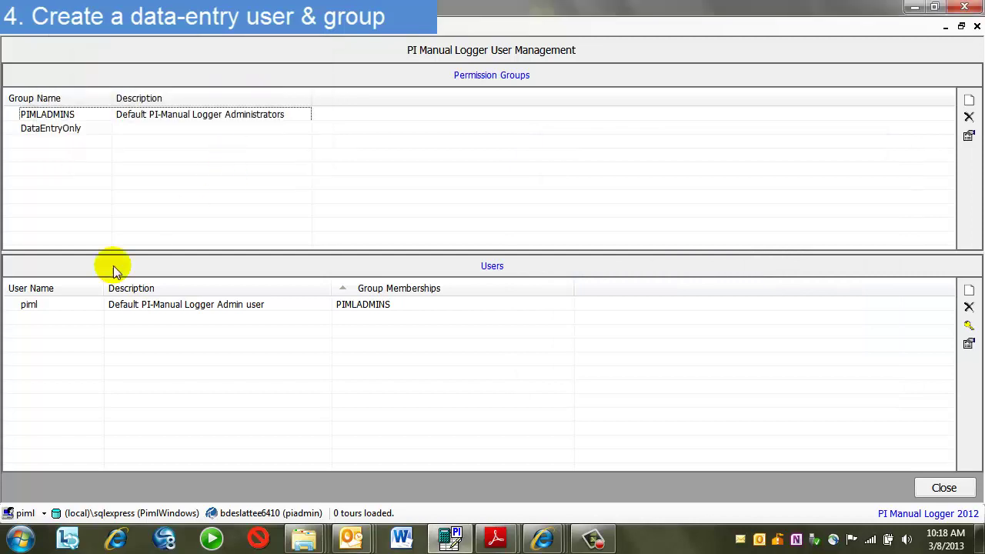
- Create a user named DataEntryOnlyUser with a confirmed password
click(41, 324)
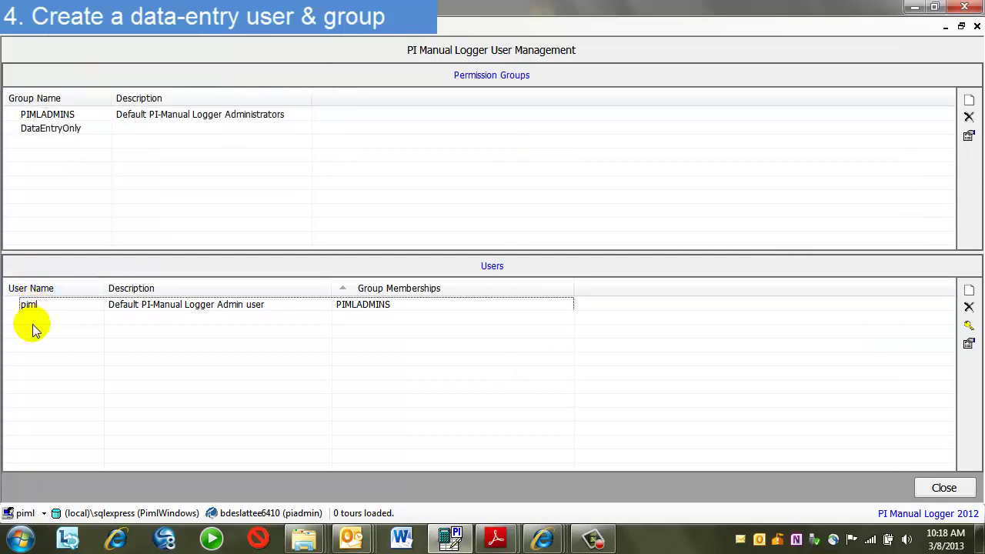
click(968, 291)
text(DataEnt)
key(BackSpace)
key(BackSpace)
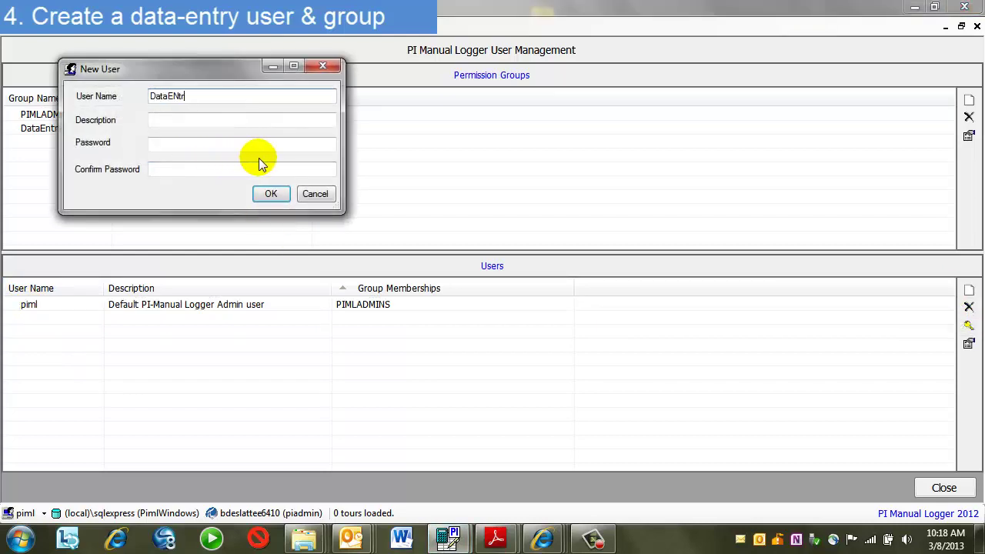
text(ntryOnlyUser)
click(164, 121)
click(158, 142)
text(***)
click(163, 169)
text(***)
click(270, 193)
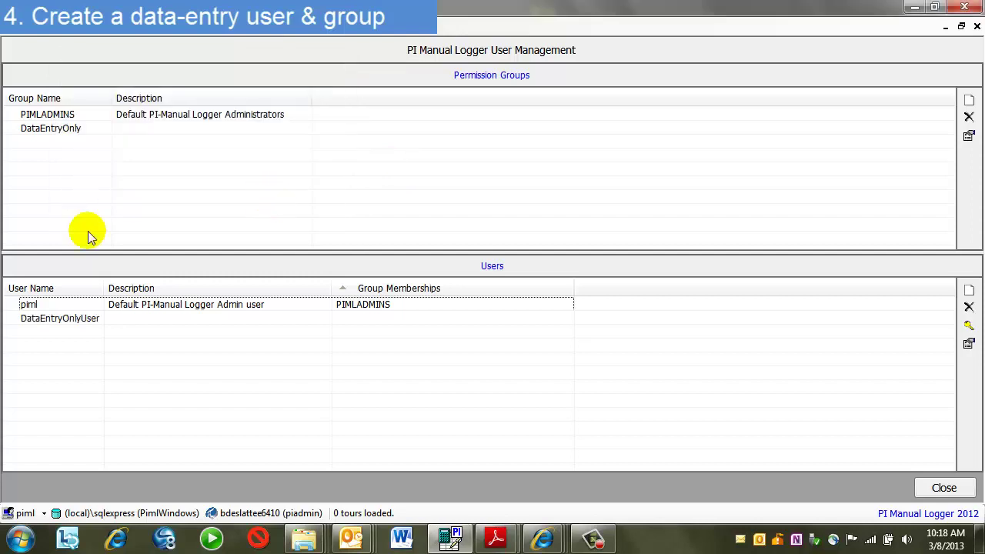
- Add DataEntryOnlyUser on the DataEntryOnly group's User Membership tab and save
click(36, 322)
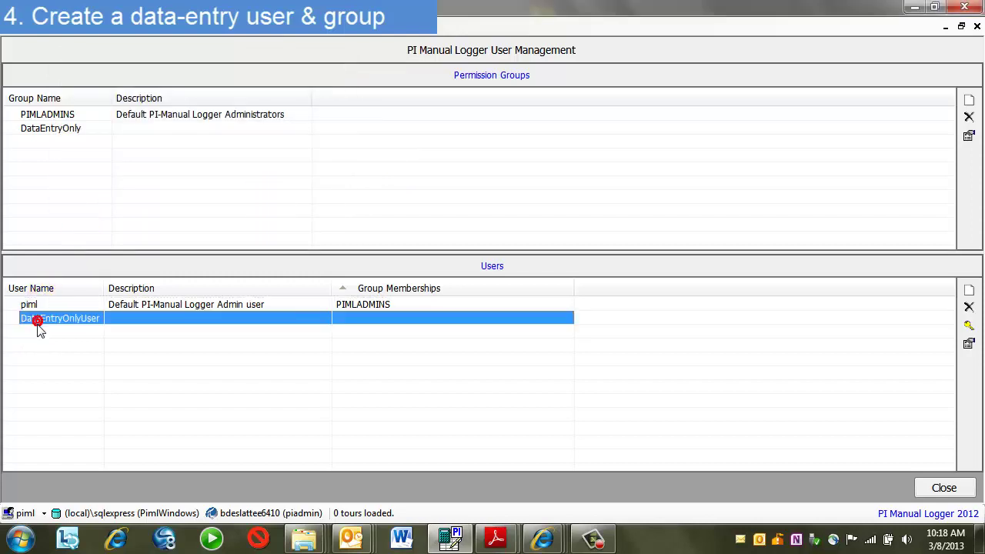
click(60, 130)
click(75, 326)
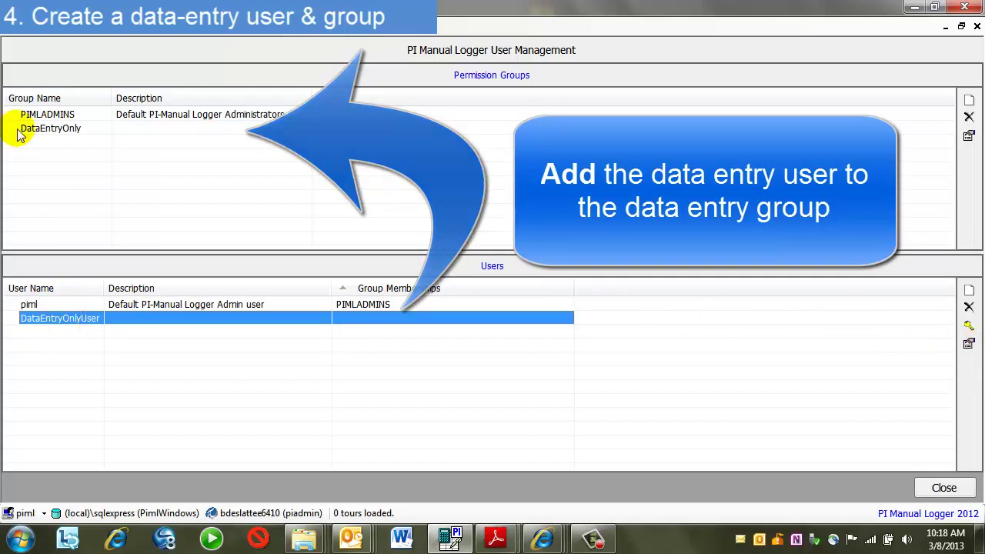
click(48, 127)
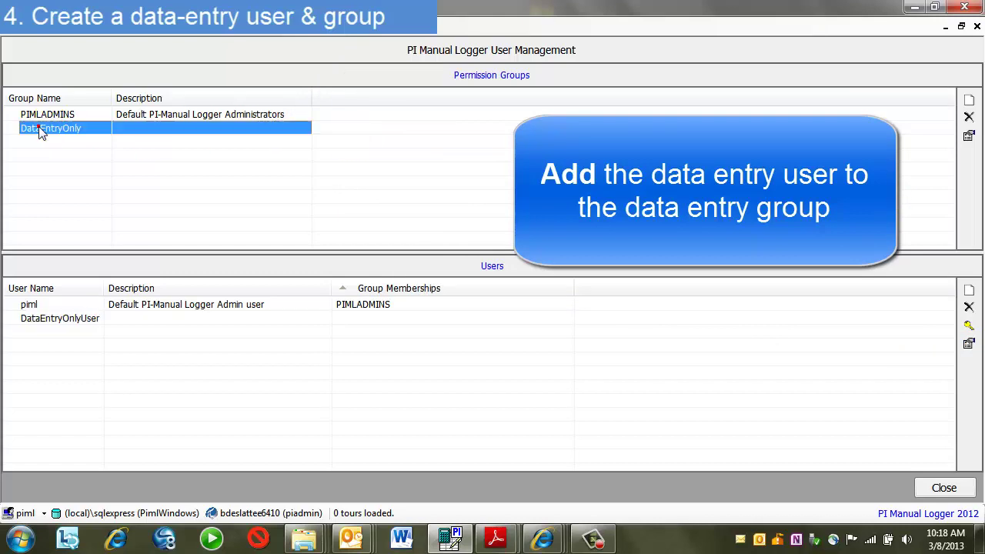
click(968, 135)
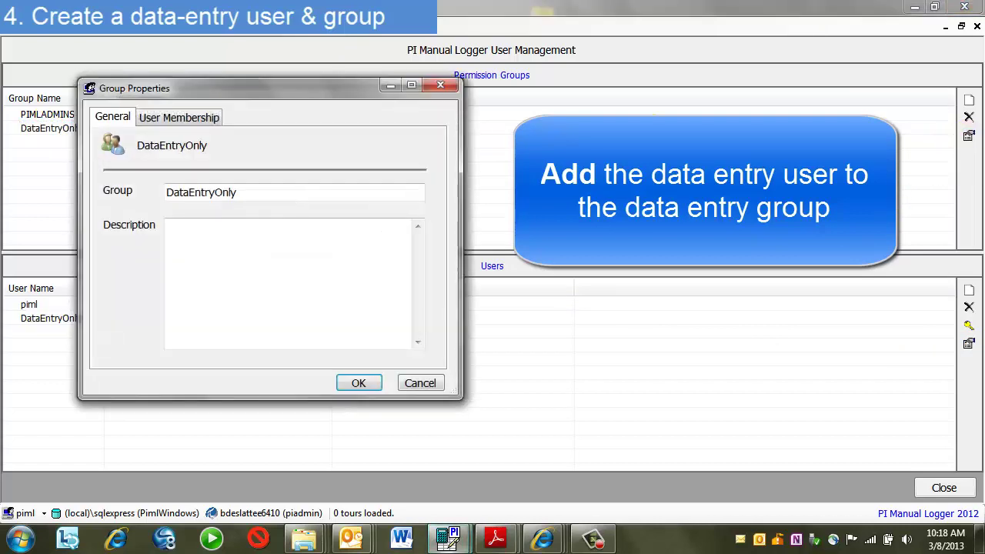
click(191, 122)
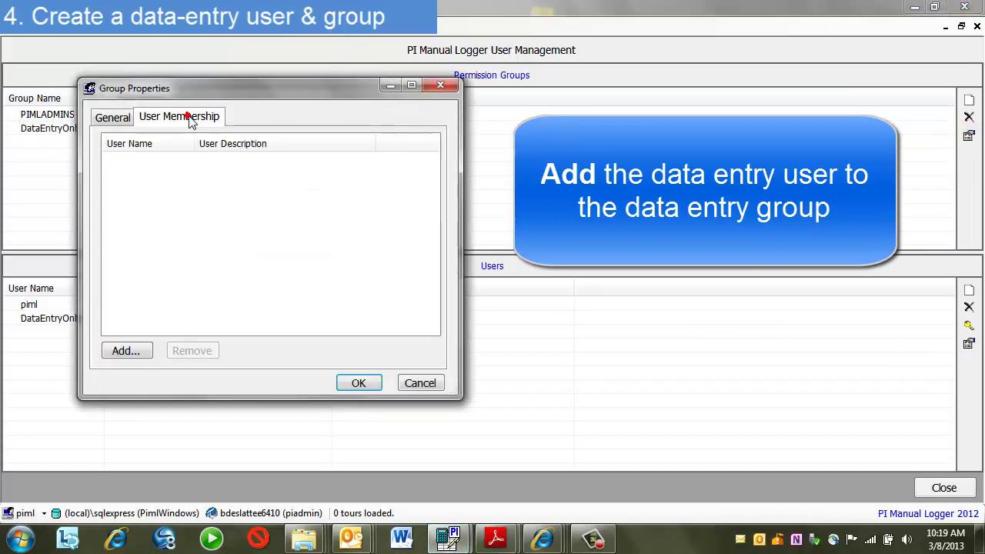
click(127, 350)
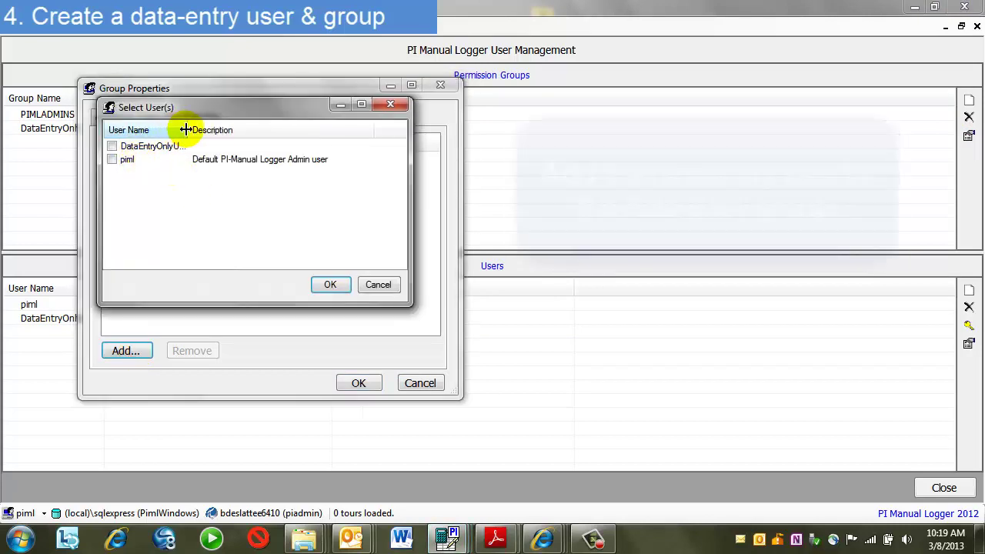
drag(191, 131, 241, 132)
click(113, 146)
click(330, 285)
click(359, 384)
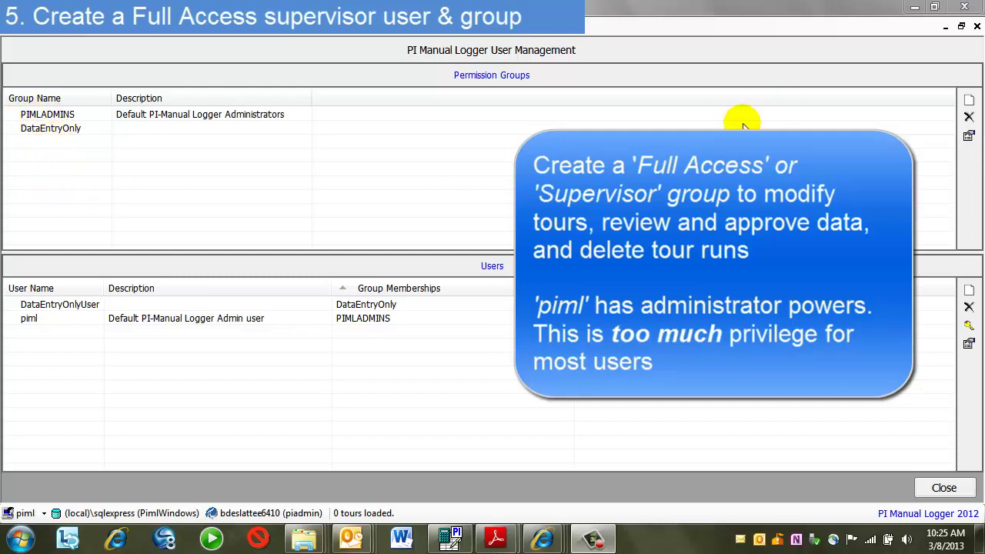
- Create a new permission group named PIMLSupervisors
click(969, 101)
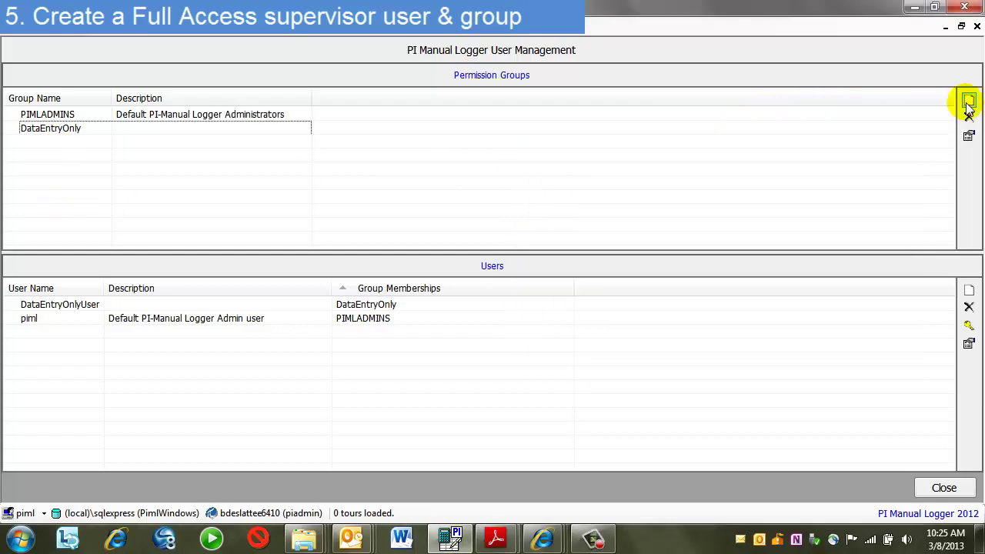
text(PIMLSupervisors)
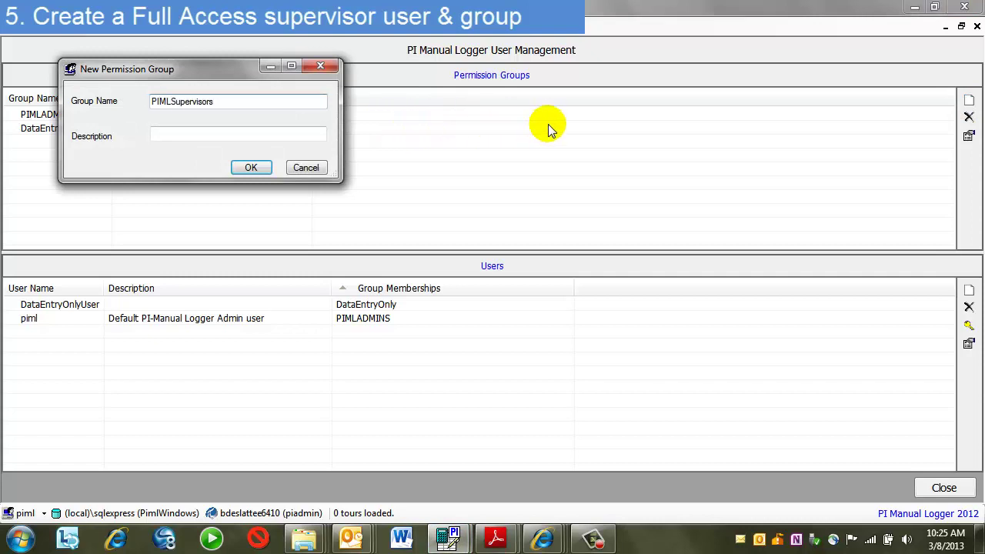
click(248, 167)
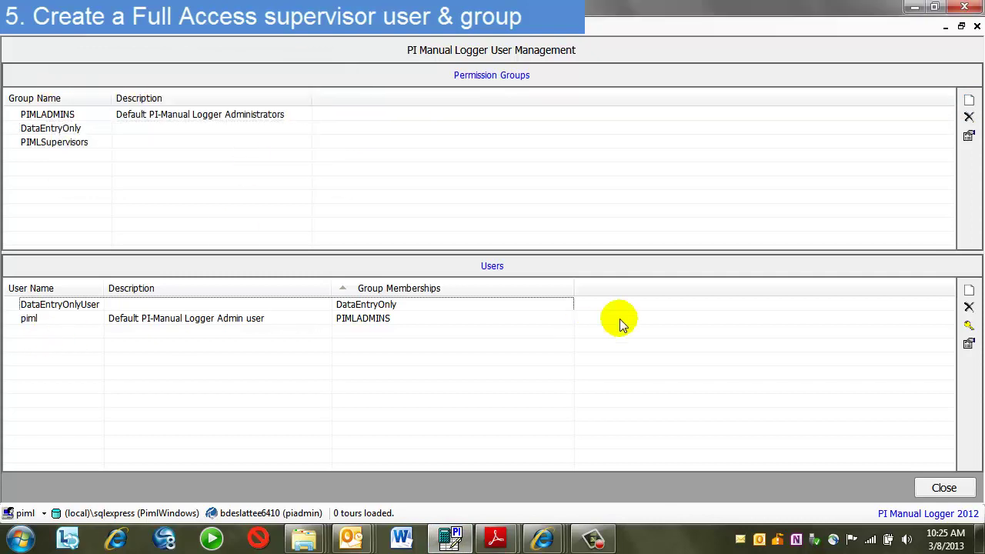
- Create a PIMLSupervisor user with a confirmed password
click(969, 290)
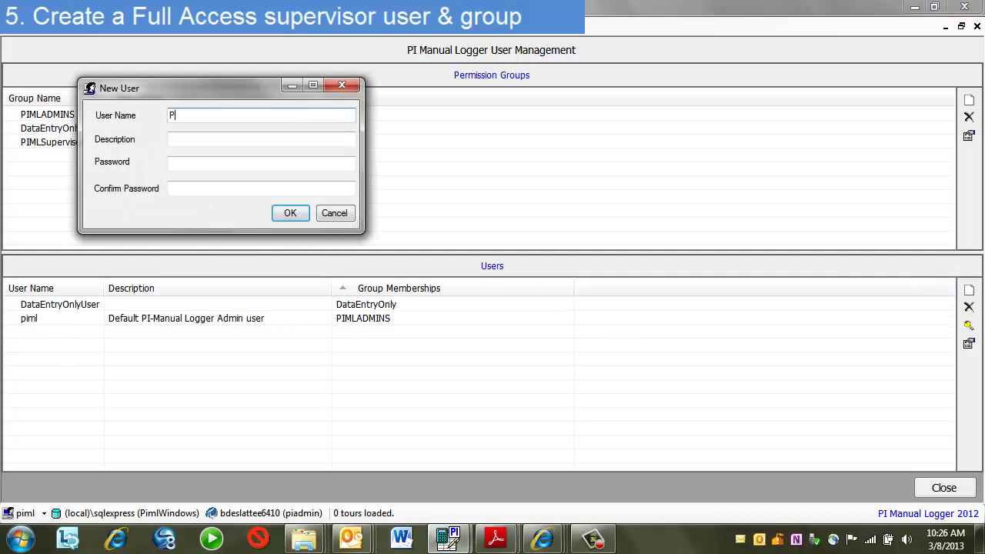
text(PIMLSupervisor)
click(173, 163)
text(***)
click(190, 189)
text(***)
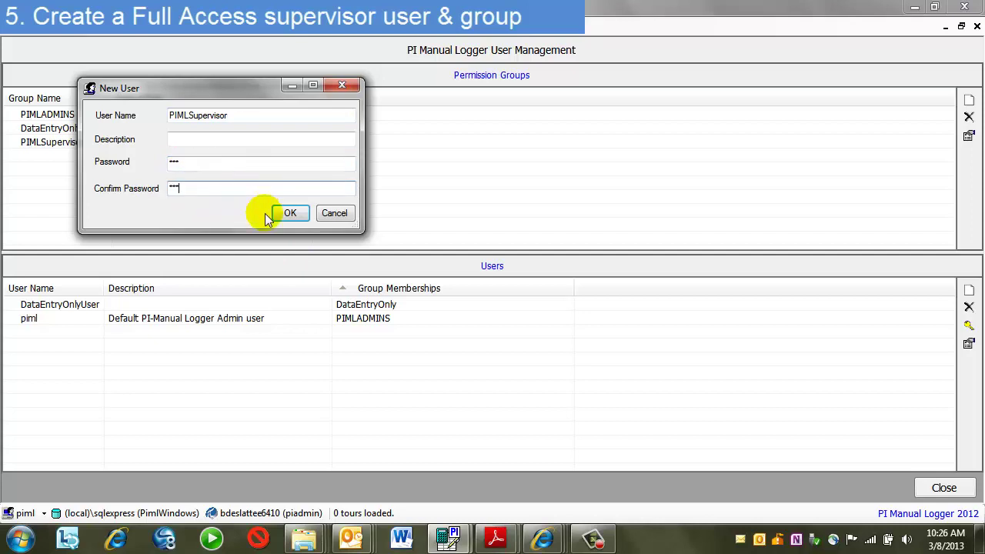
click(291, 213)
click(47, 338)
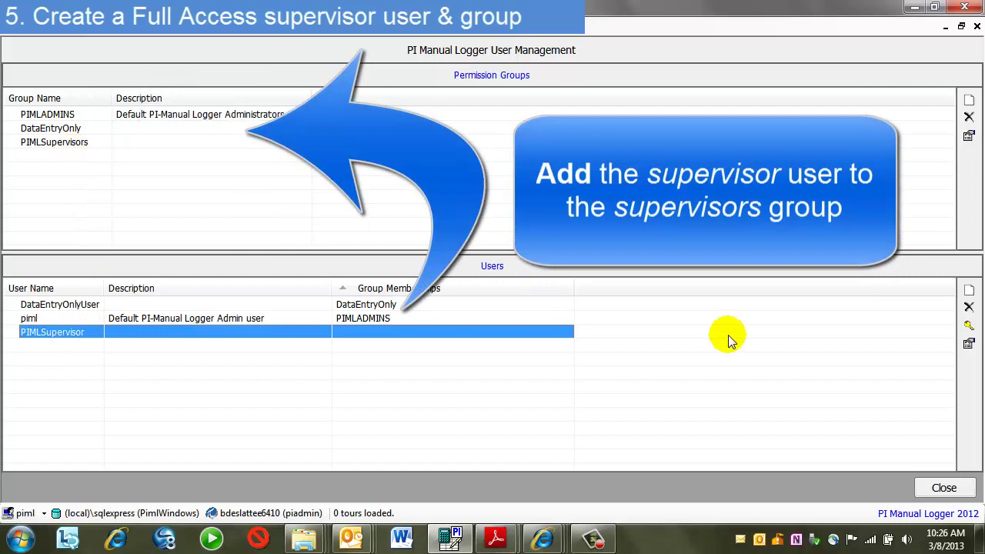
- In PIMLSupervisor's properties, add the user to the PIMLSupervisors and DataEntryOnly groups
click(969, 344)
click(200, 141)
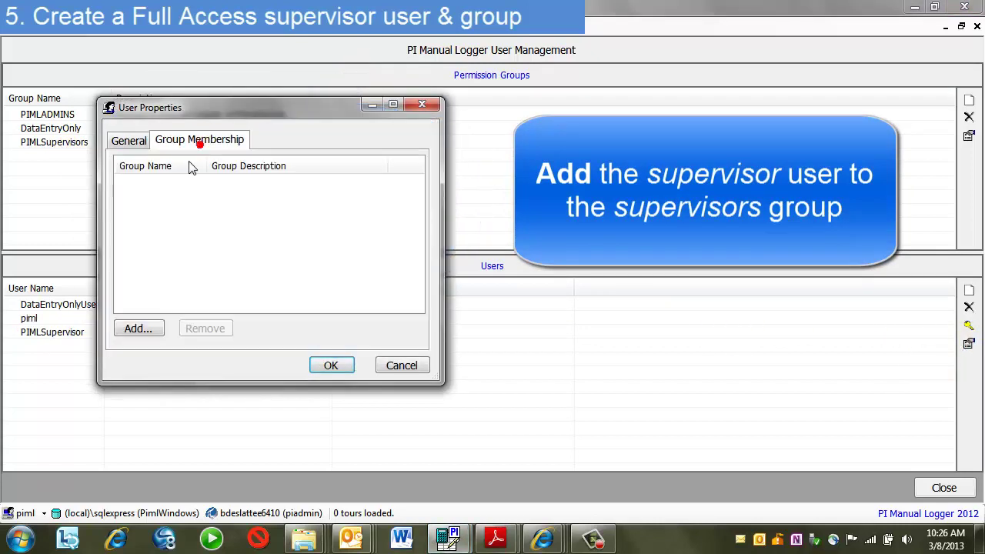
click(138, 331)
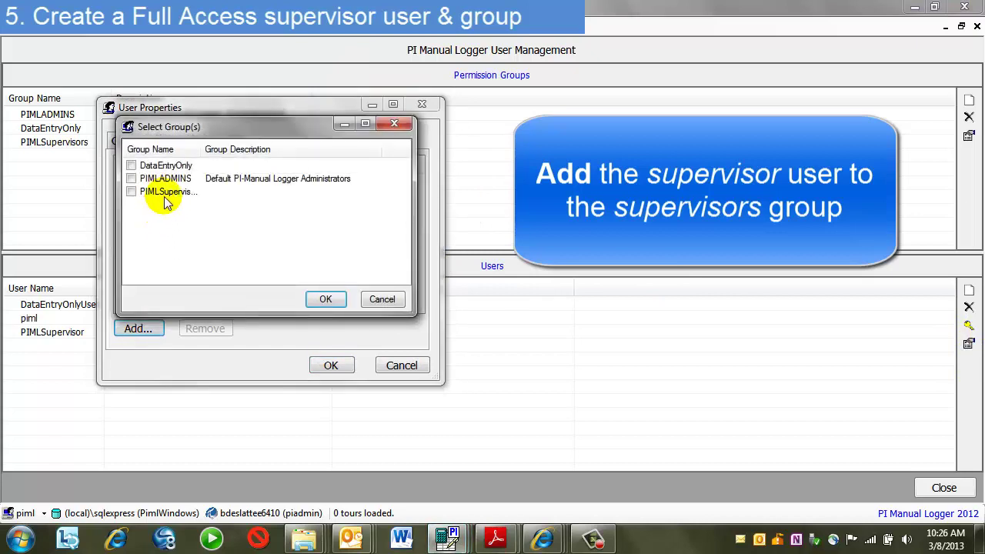
click(132, 192)
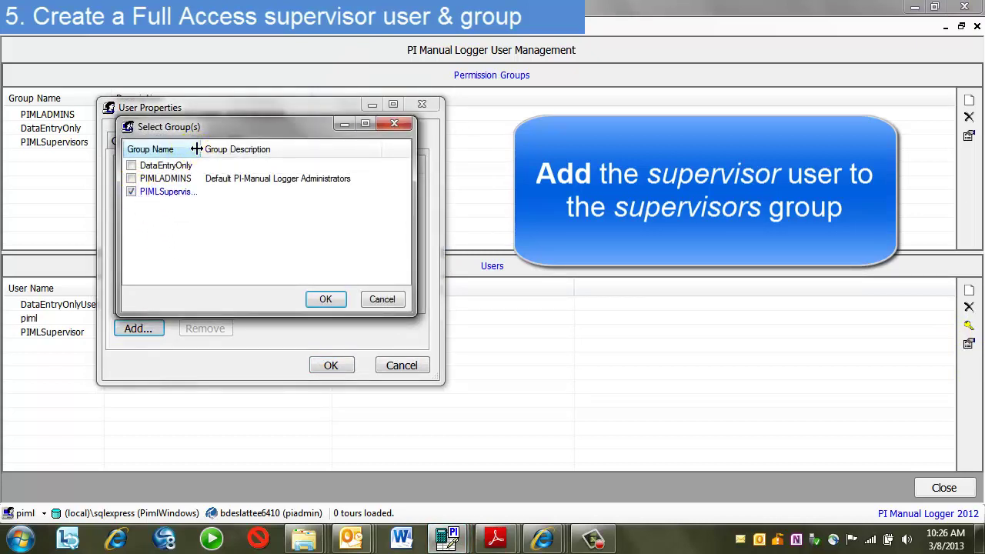
drag(196, 148, 246, 149)
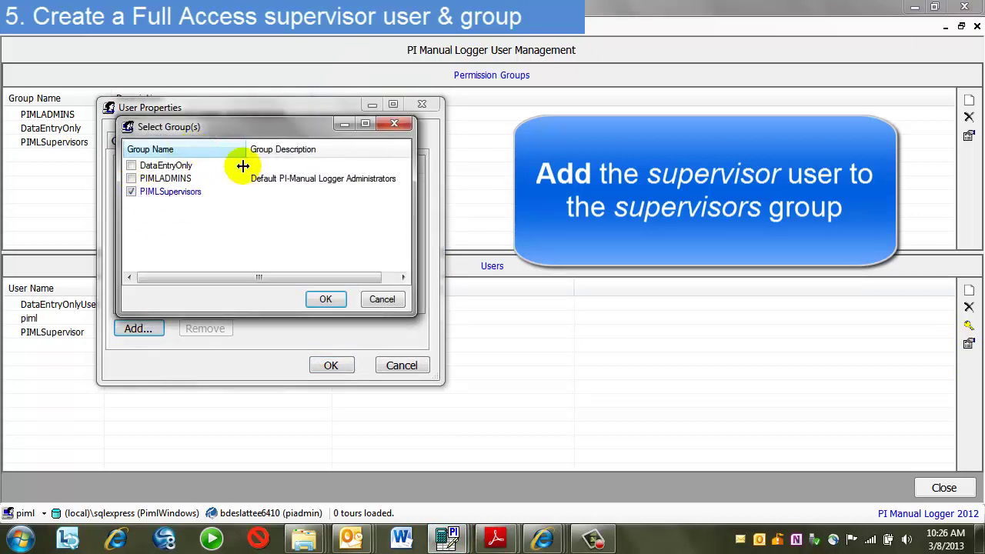
click(134, 166)
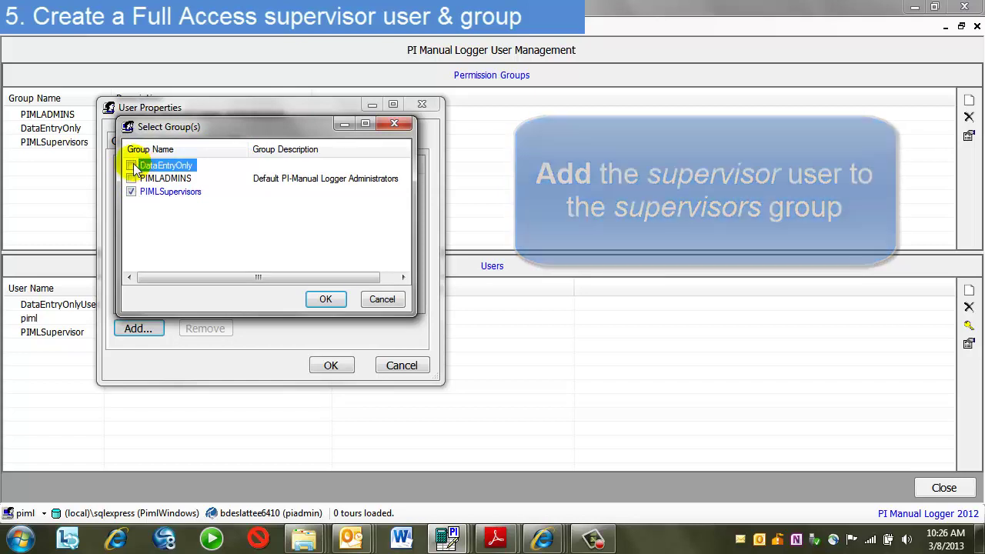
click(132, 166)
click(326, 300)
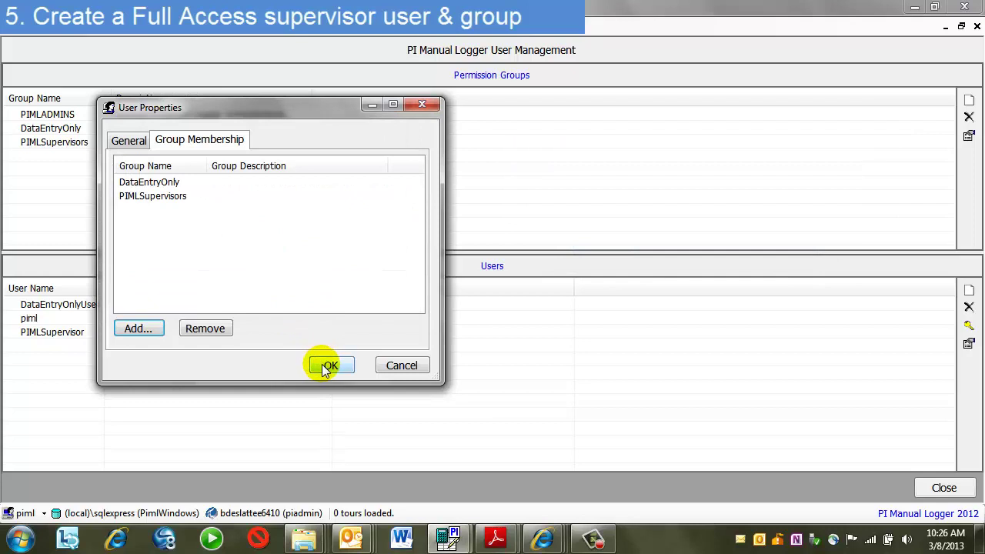
click(327, 365)
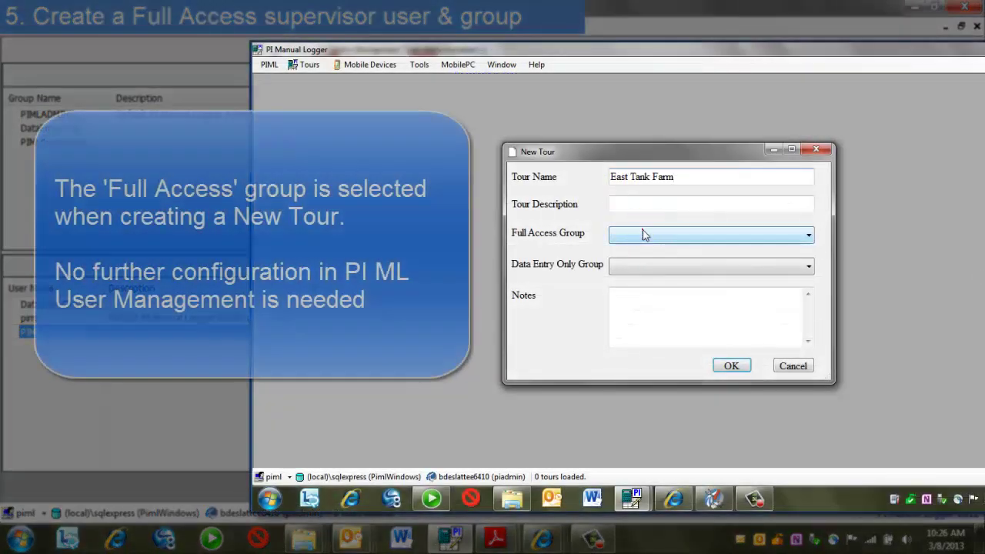
- Give the East Tank Farm tour PIMLADMINS full access and PIMLDataEntryOnly data entry, then widen user columns
click(643, 230)
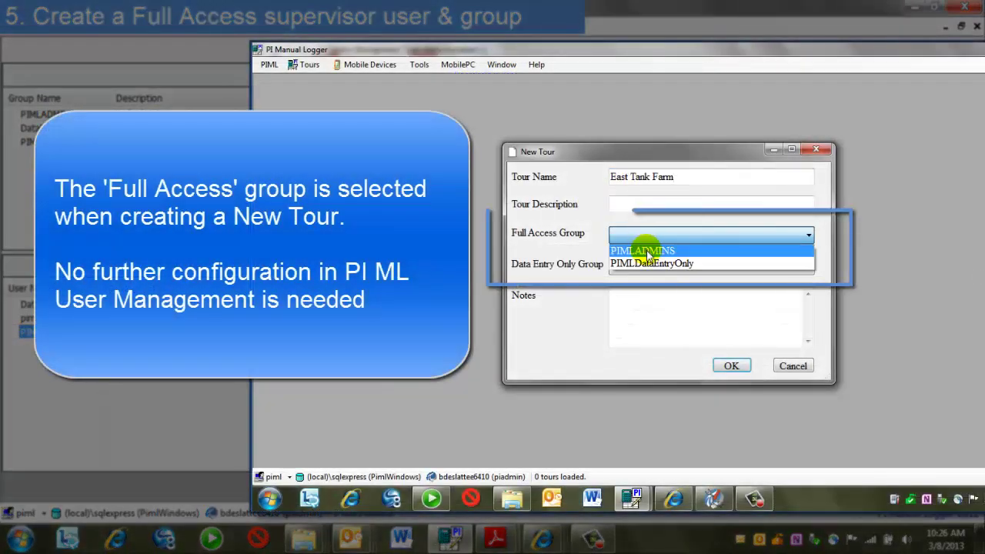
click(649, 250)
click(644, 269)
click(638, 295)
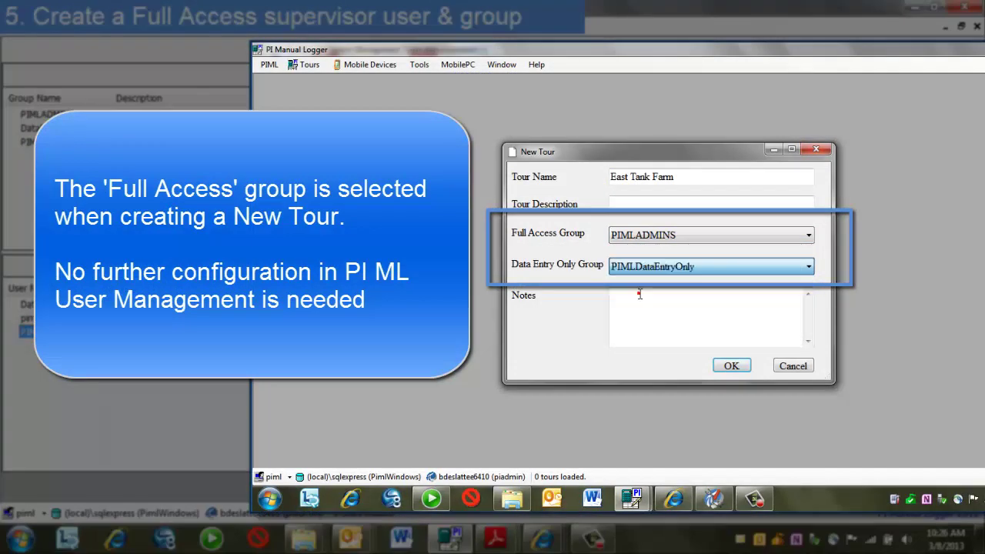
click(731, 366)
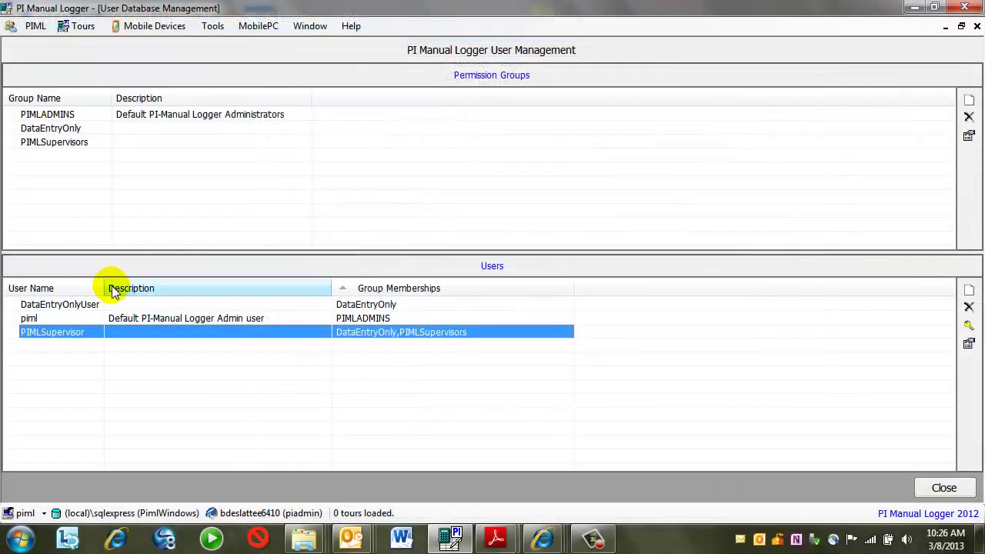
drag(102, 286, 139, 286)
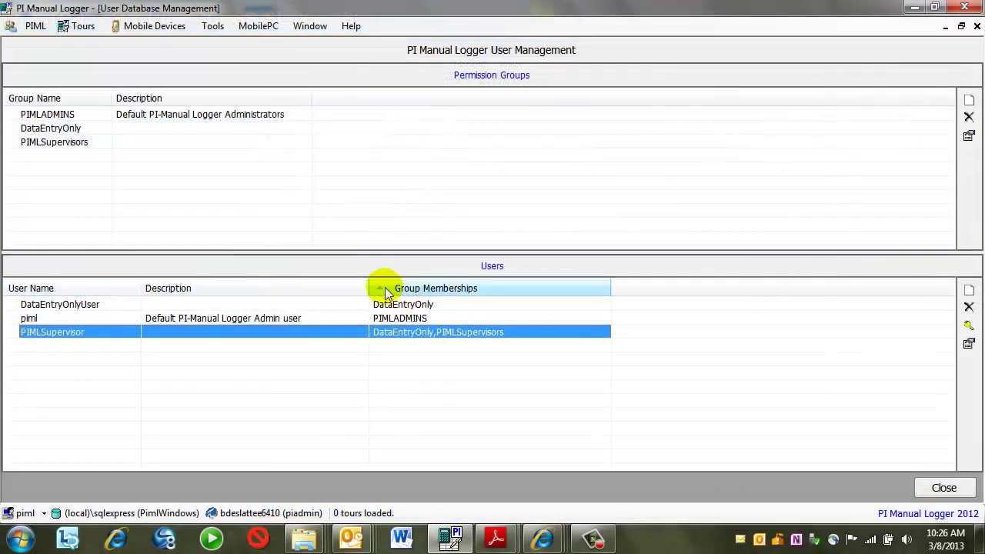
drag(368, 286, 383, 285)
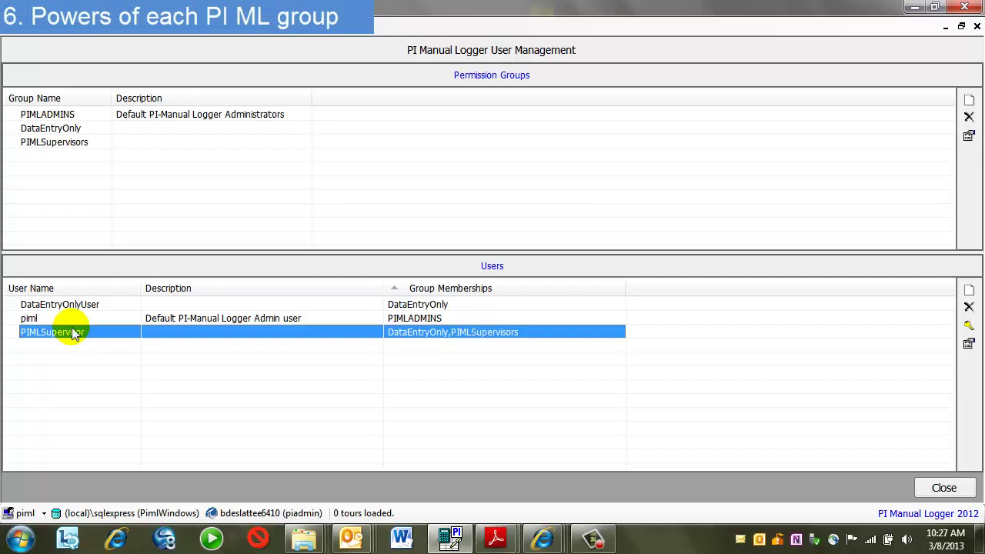
click(29, 129)
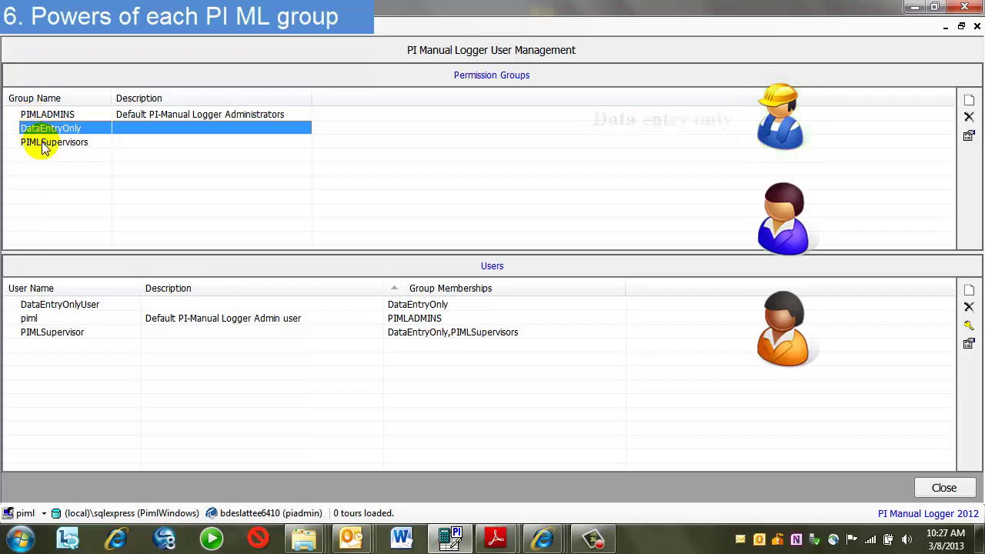
click(43, 149)
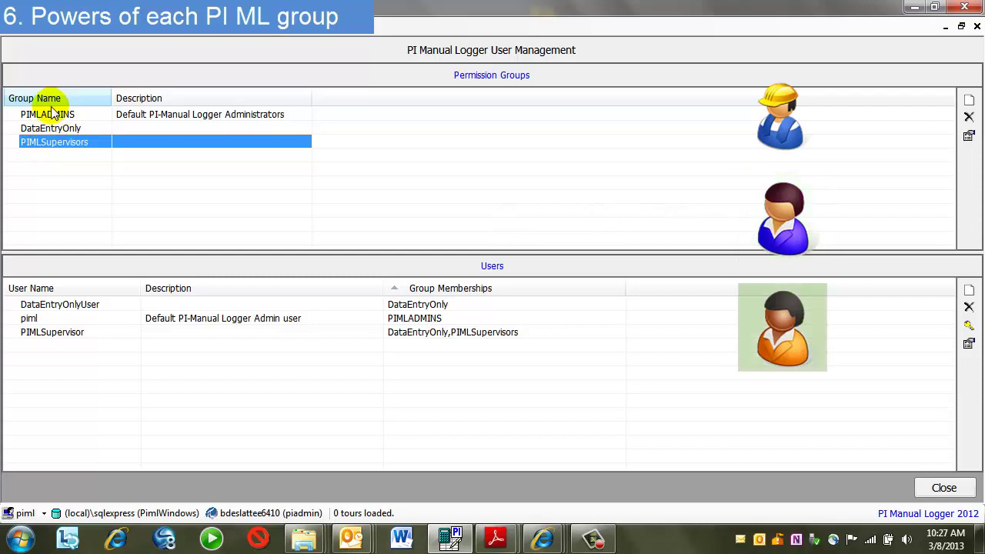
click(48, 114)
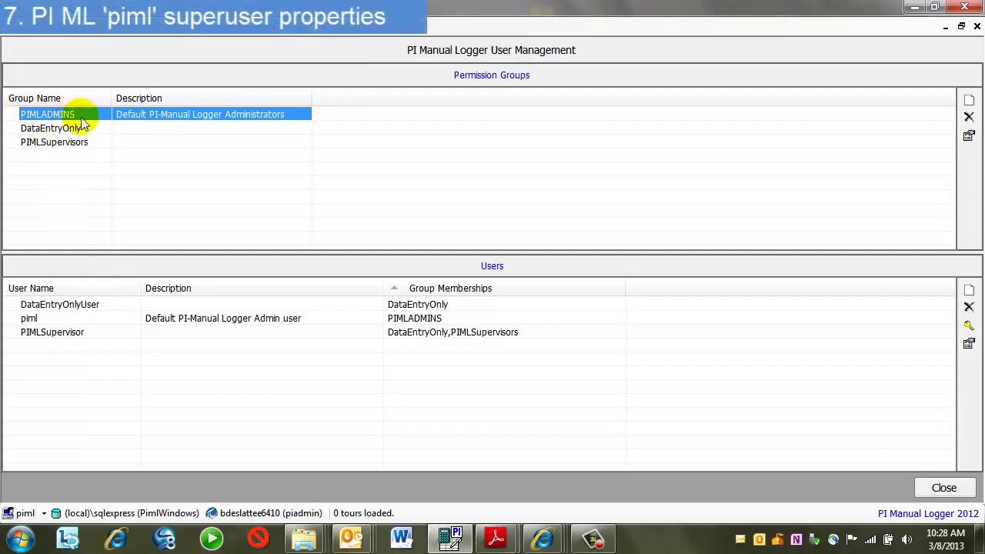
click(210, 34)
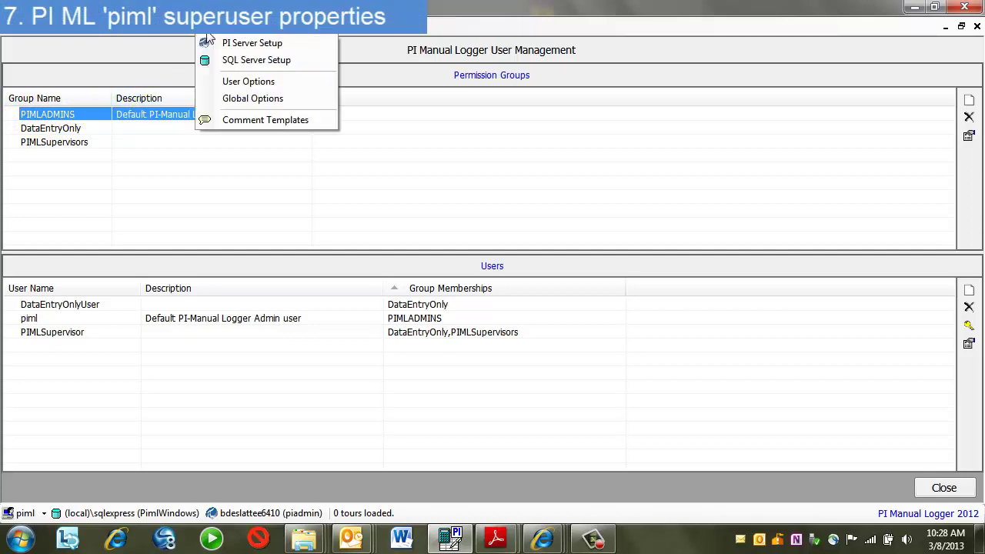
click(242, 96)
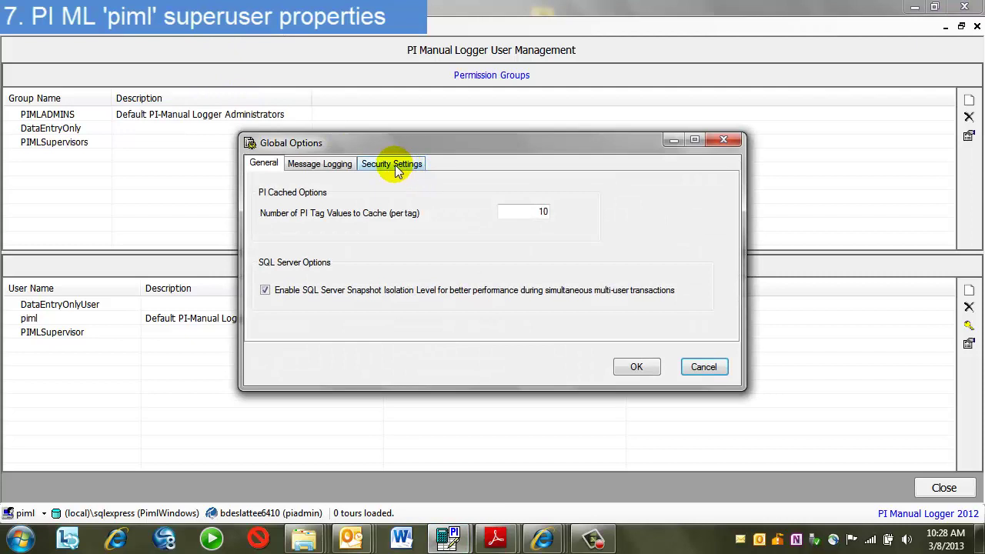
click(394, 165)
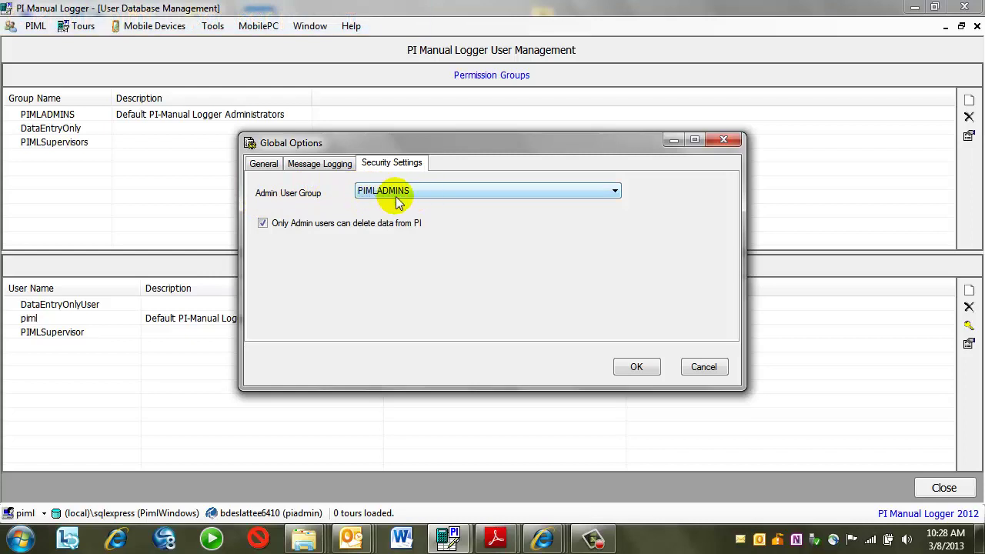
click(636, 368)
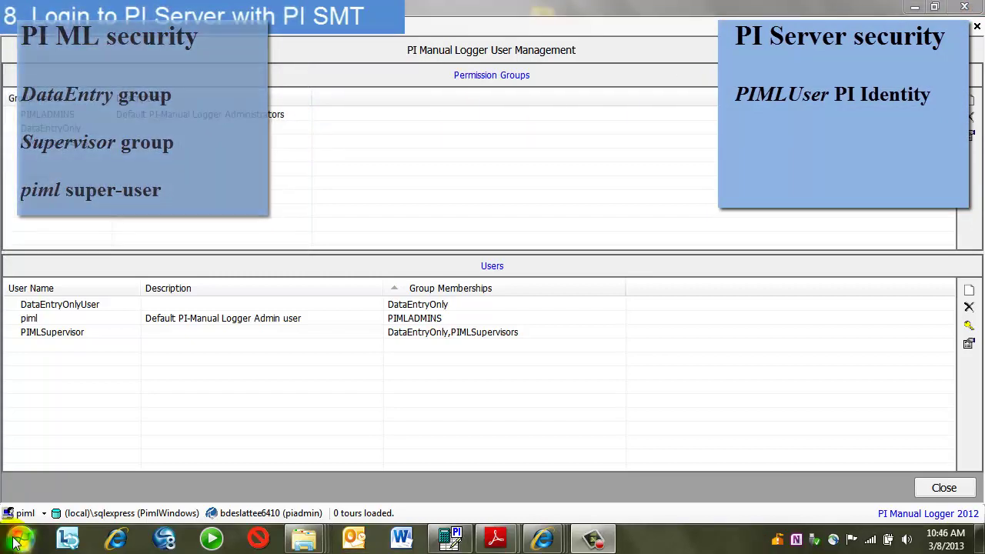
- Run PI System Management Tools as administrator from the Start menu's PI System folder
click(17, 542)
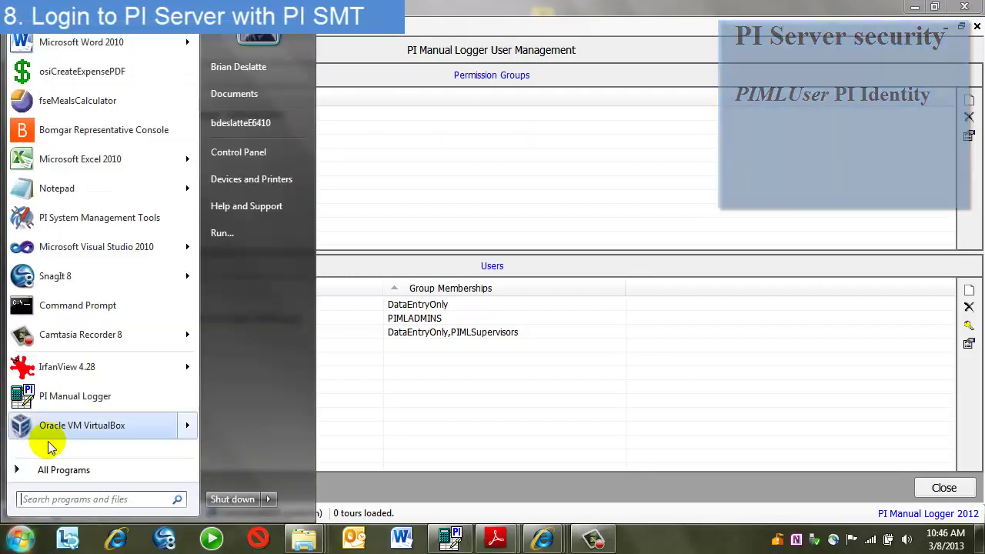
click(45, 469)
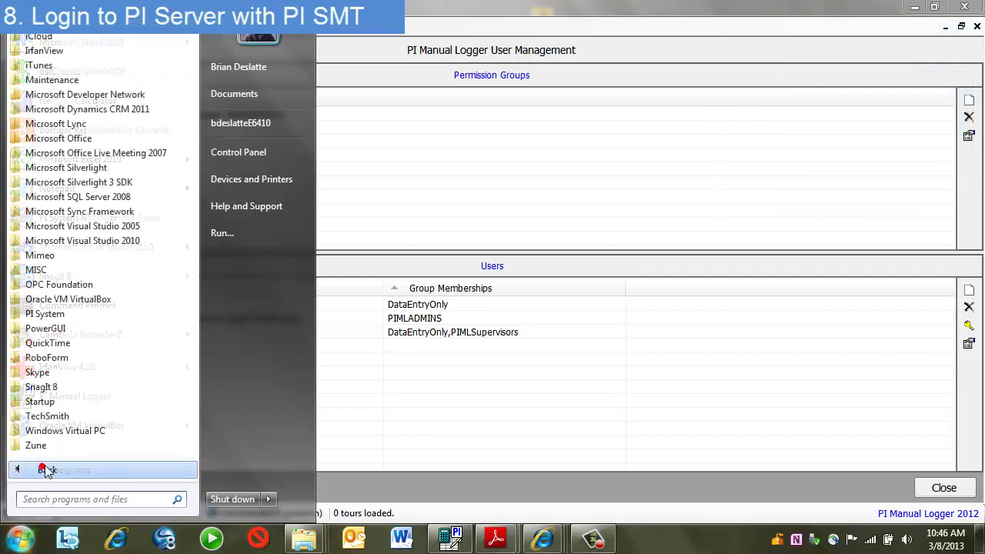
click(44, 313)
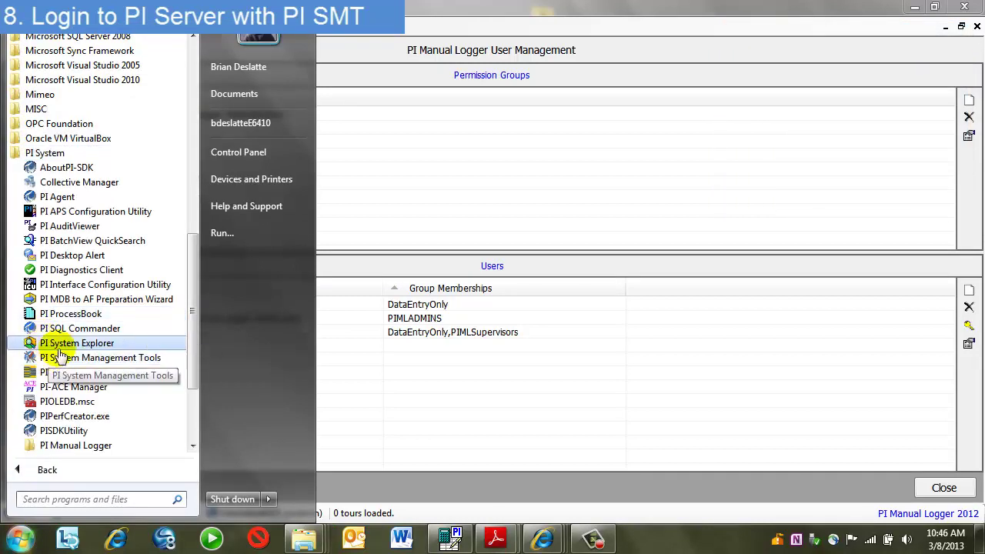
right_click(62, 358)
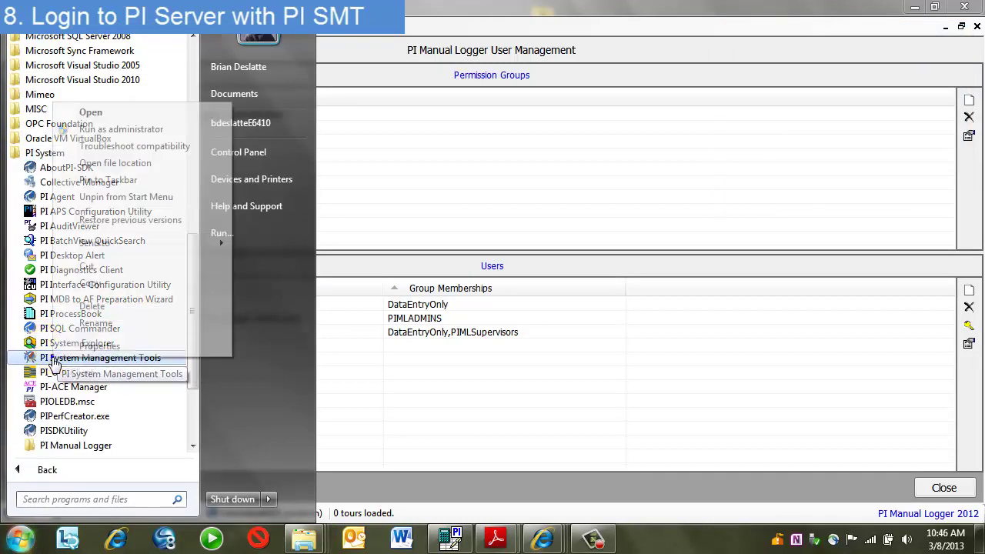
click(123, 129)
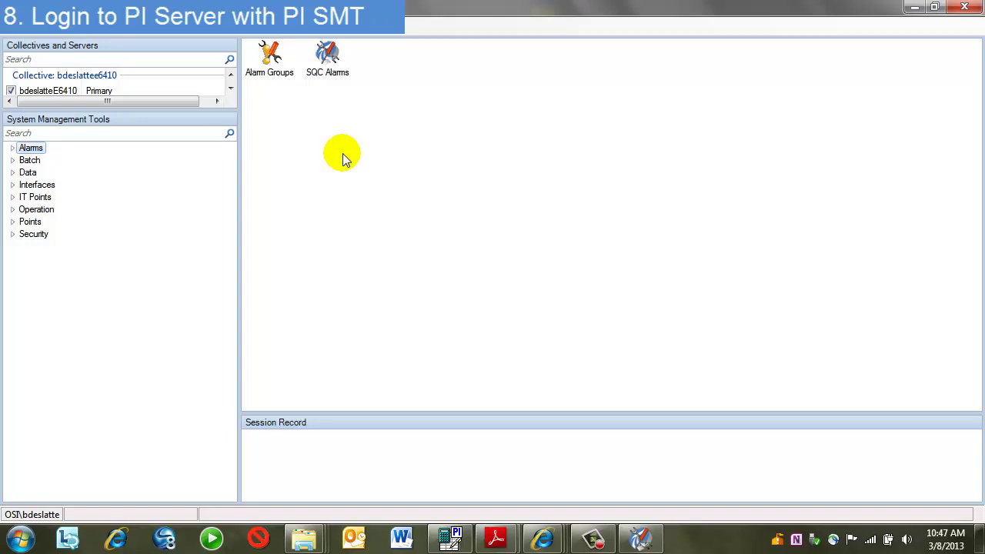
- Under Security > Identities, Users, & Groups, create a new PI identity named PIMLUser
click(12, 235)
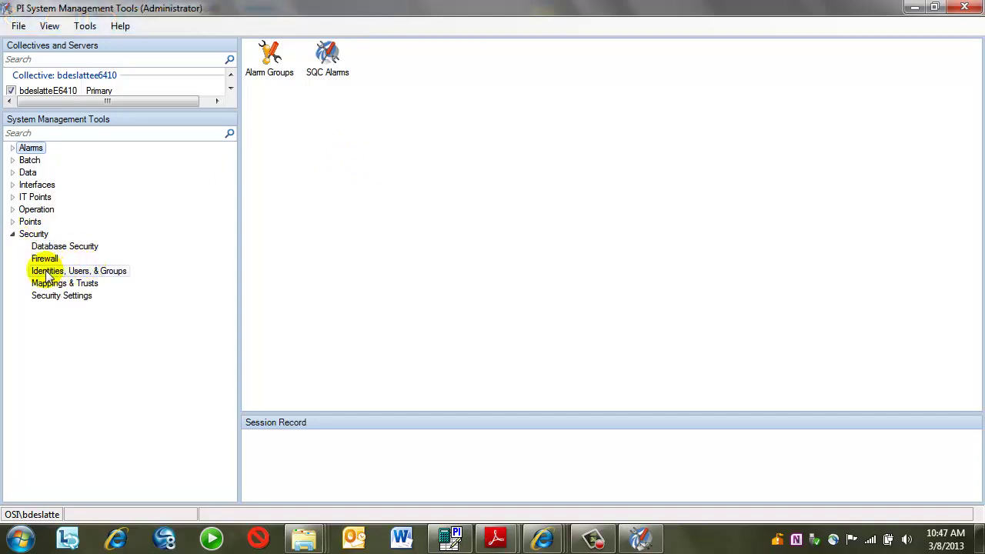
click(99, 271)
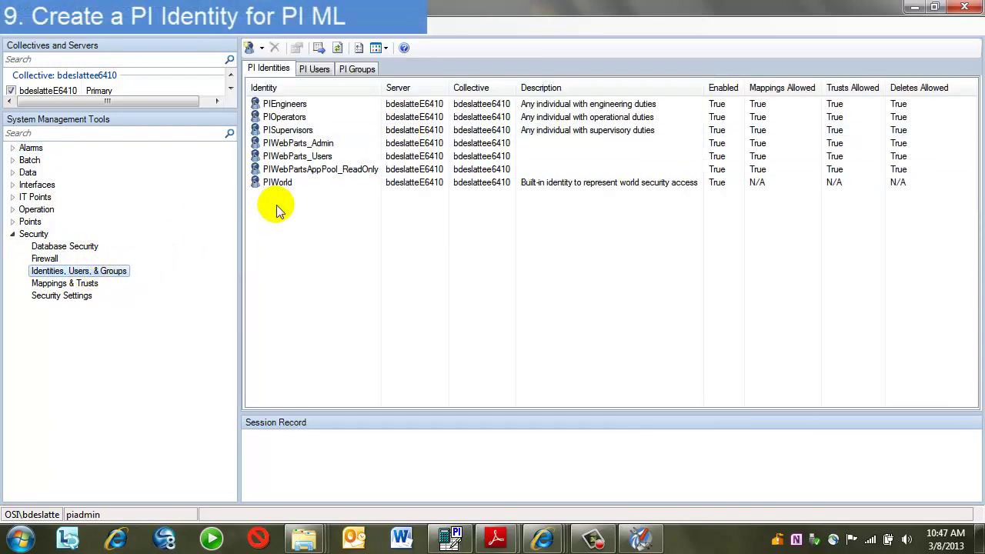
right_click(275, 202)
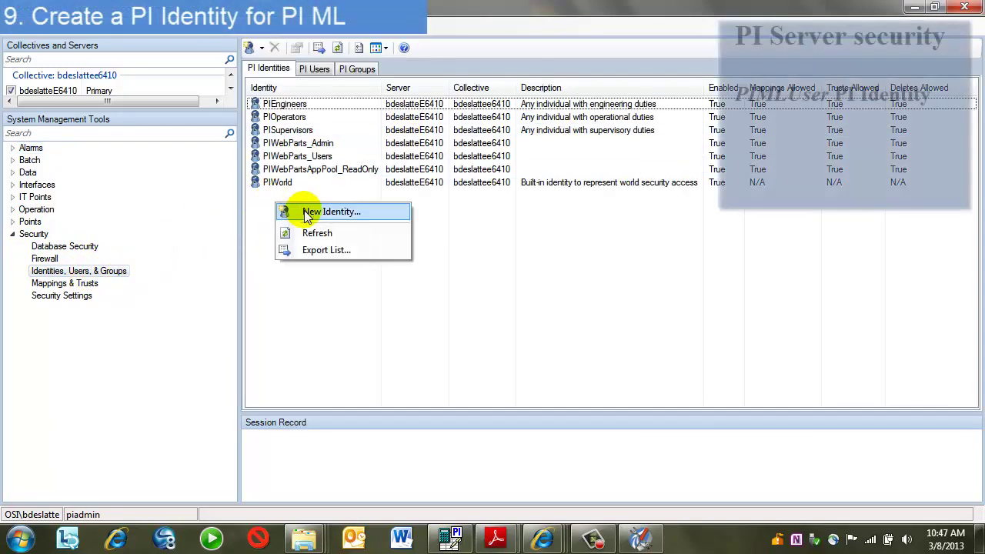
click(304, 212)
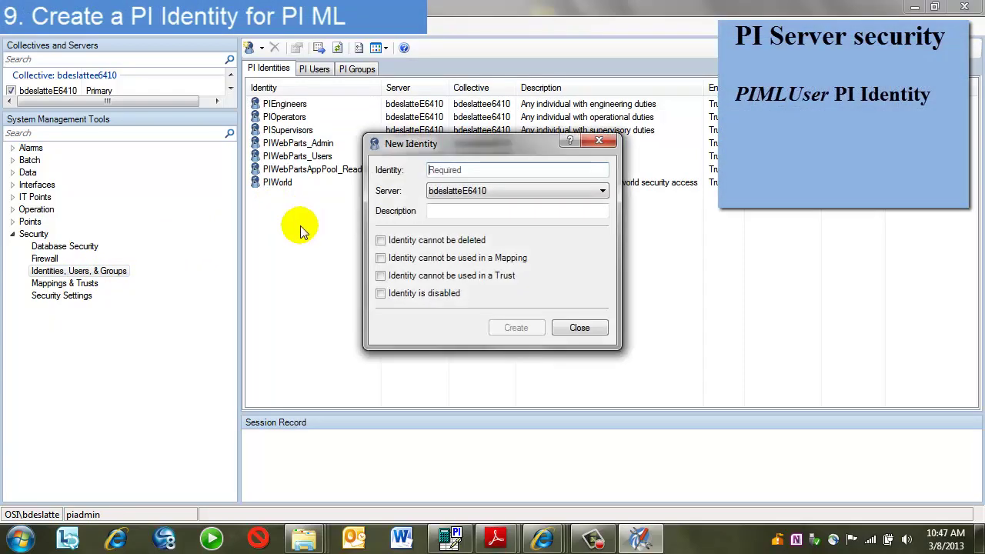
text(PIMLUser)
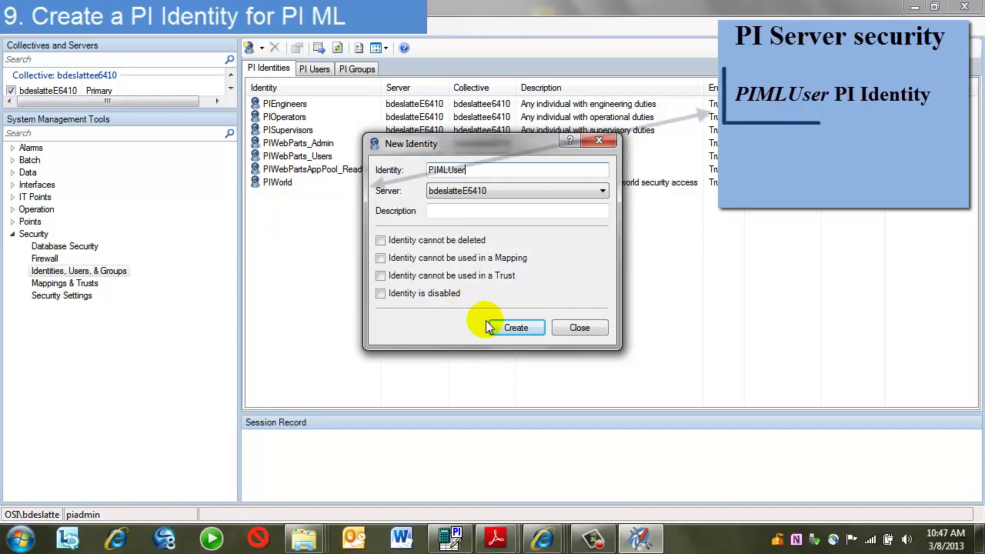
click(512, 327)
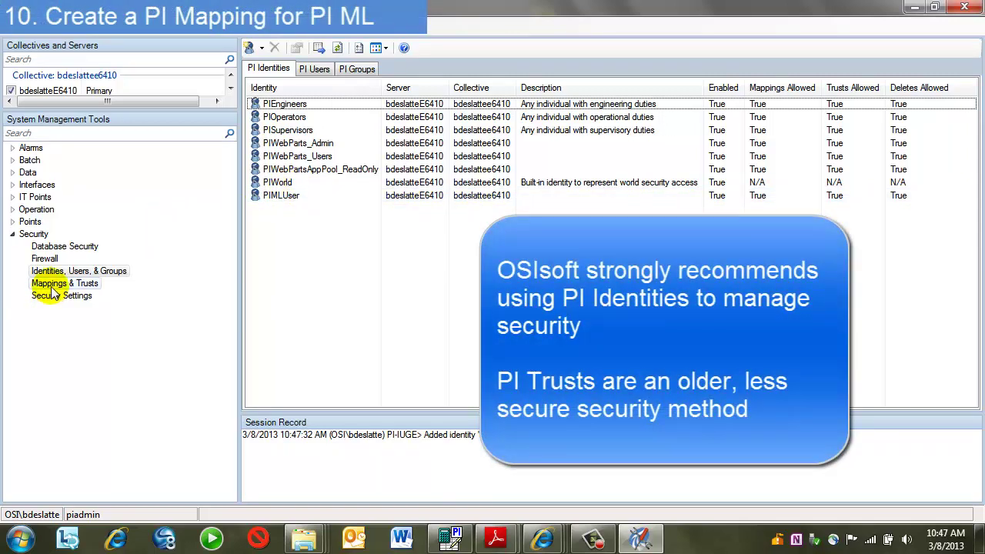
- Show the Mappings & Trusts list and widen the Mapping column to read the five existing mappings
click(64, 284)
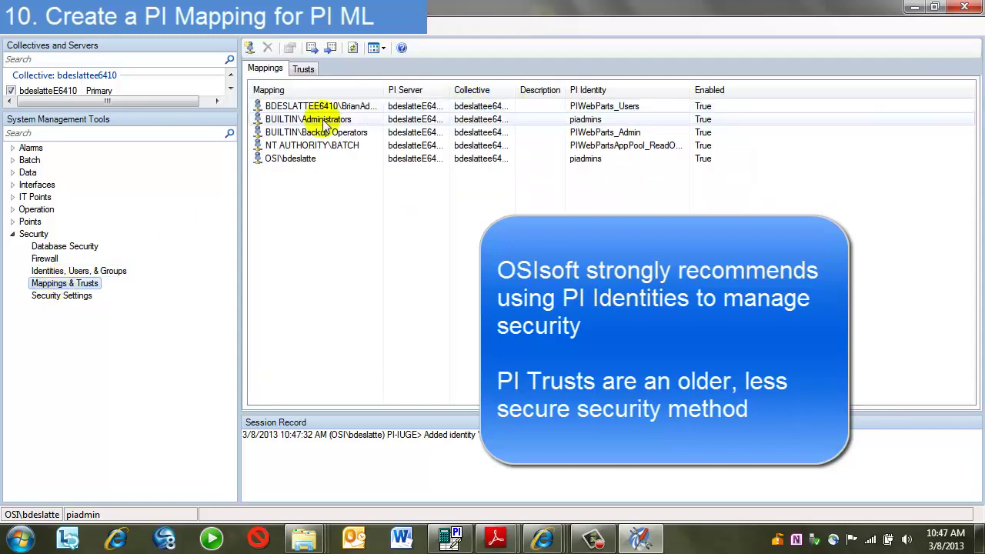
drag(384, 90, 454, 90)
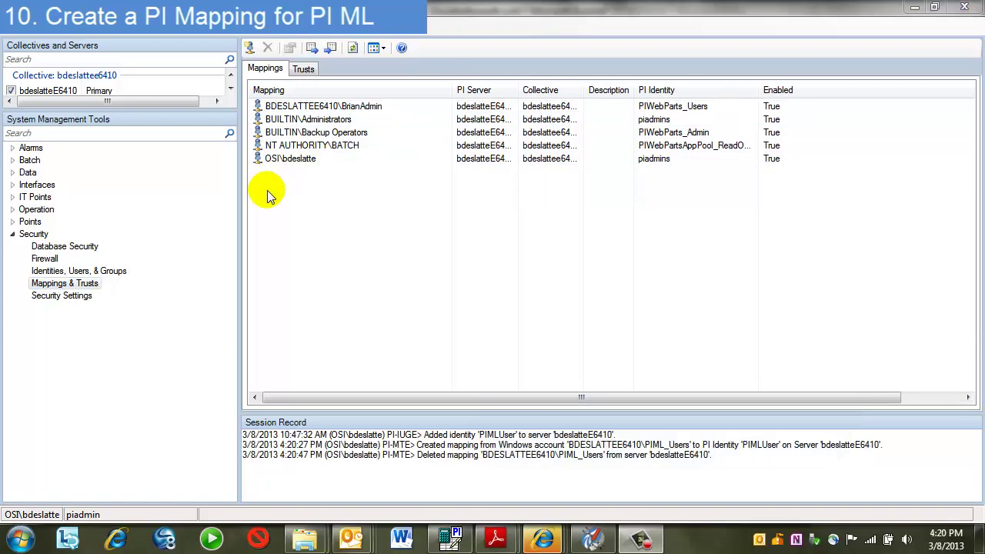
- Create a new mapping with the Windows group BDESLATTEE6410\PIML_Users as its account
right_click(267, 194)
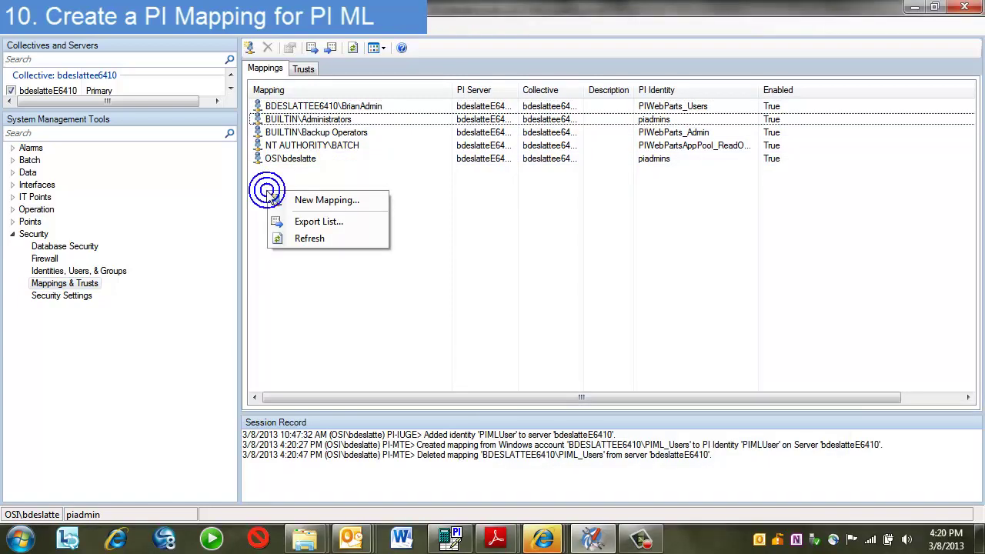
click(289, 198)
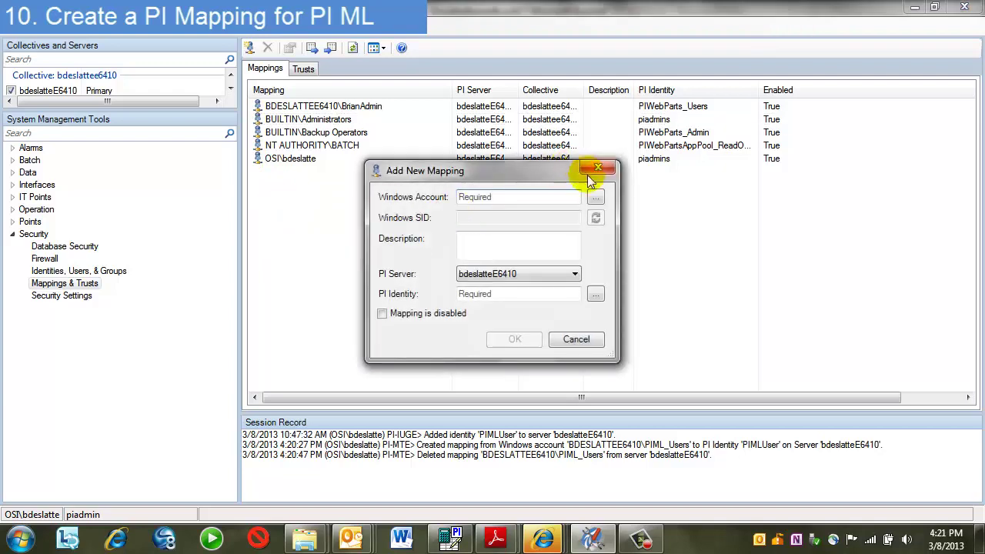
click(595, 198)
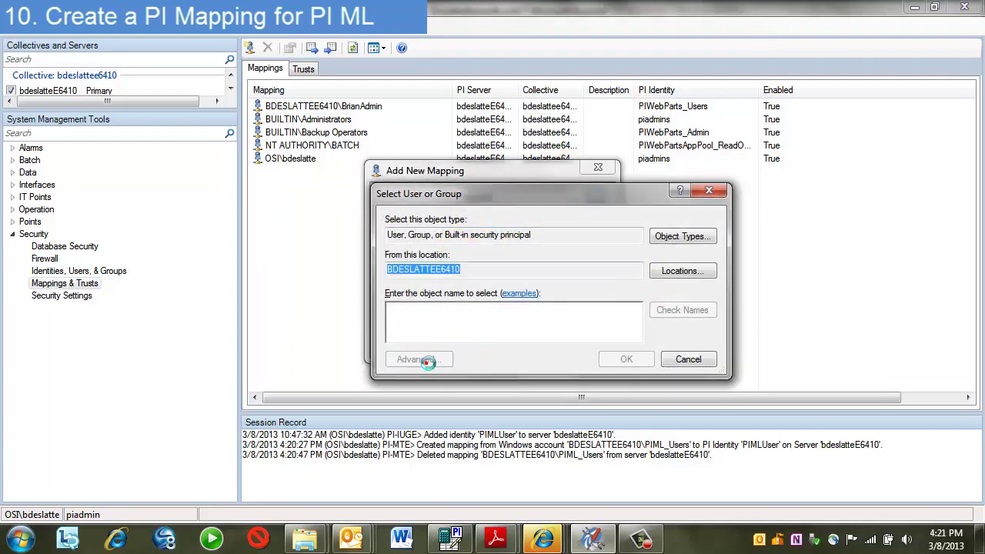
click(422, 359)
click(739, 230)
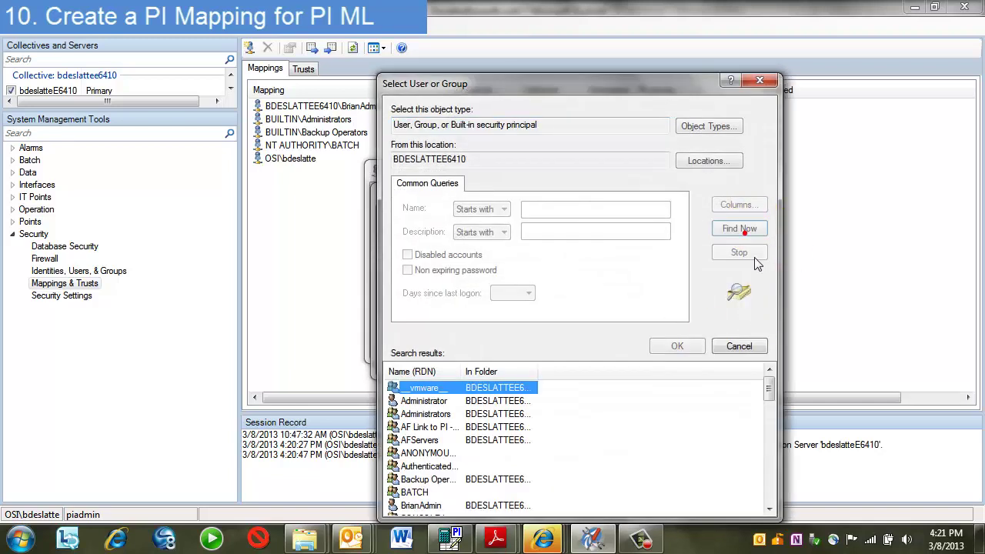
drag(769, 389, 769, 412)
drag(463, 372, 493, 371)
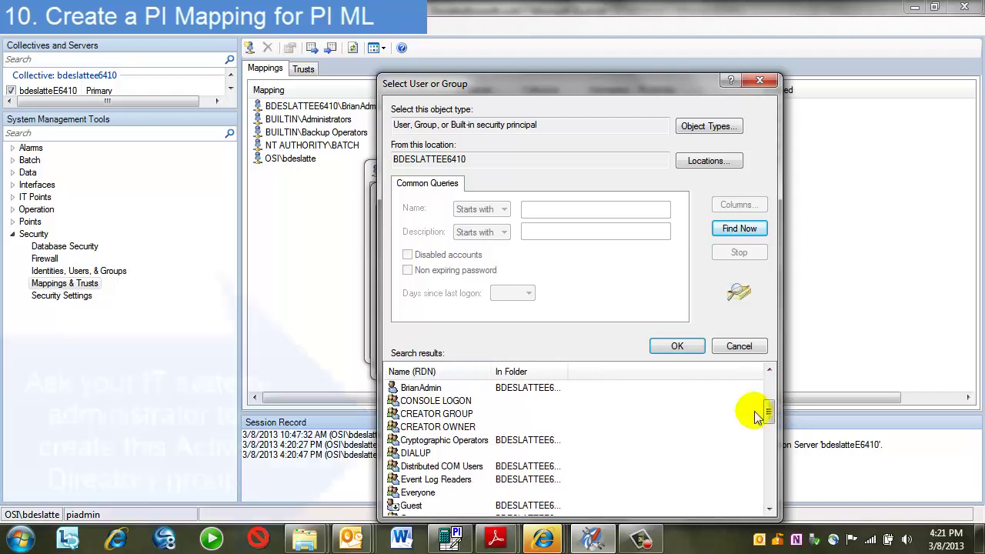
drag(769, 413, 770, 457)
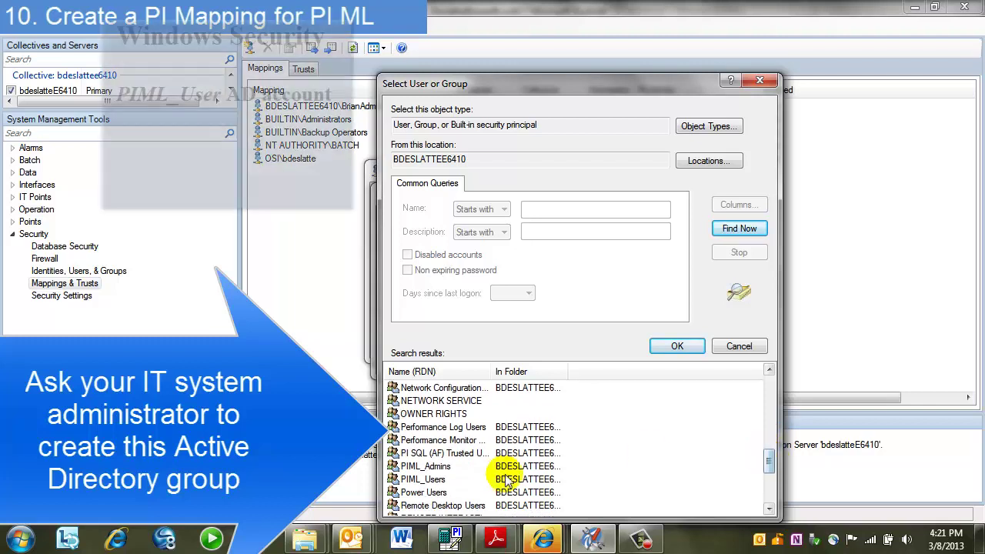
click(415, 480)
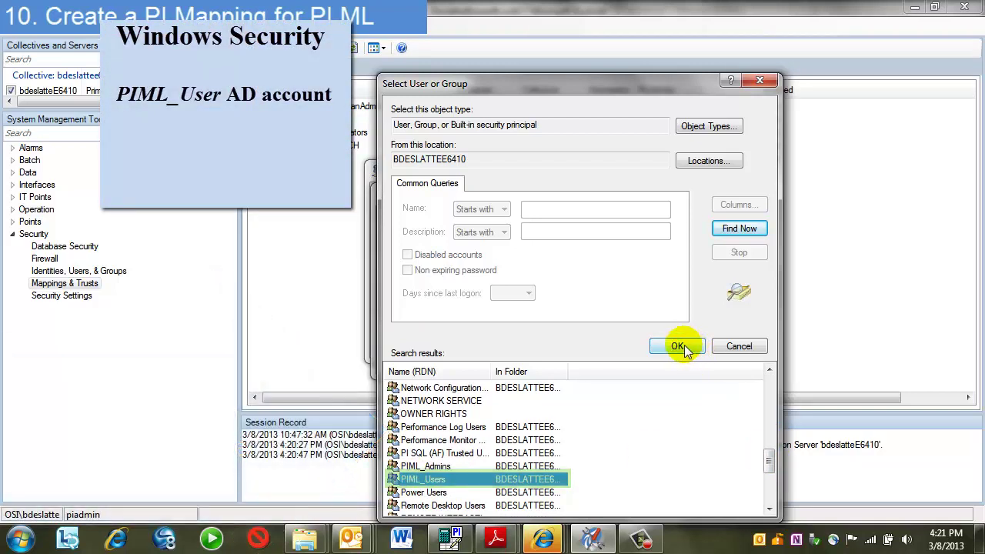
click(677, 347)
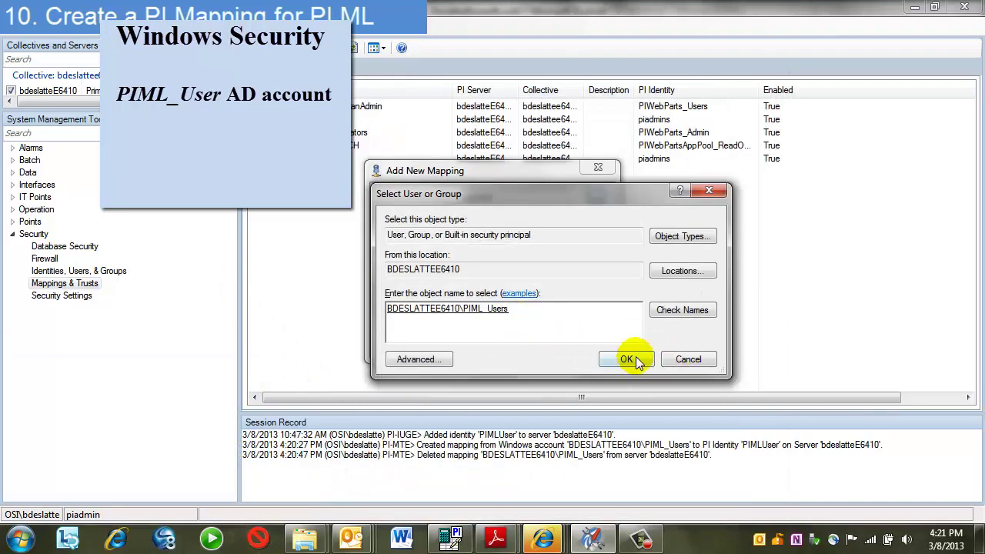
click(627, 359)
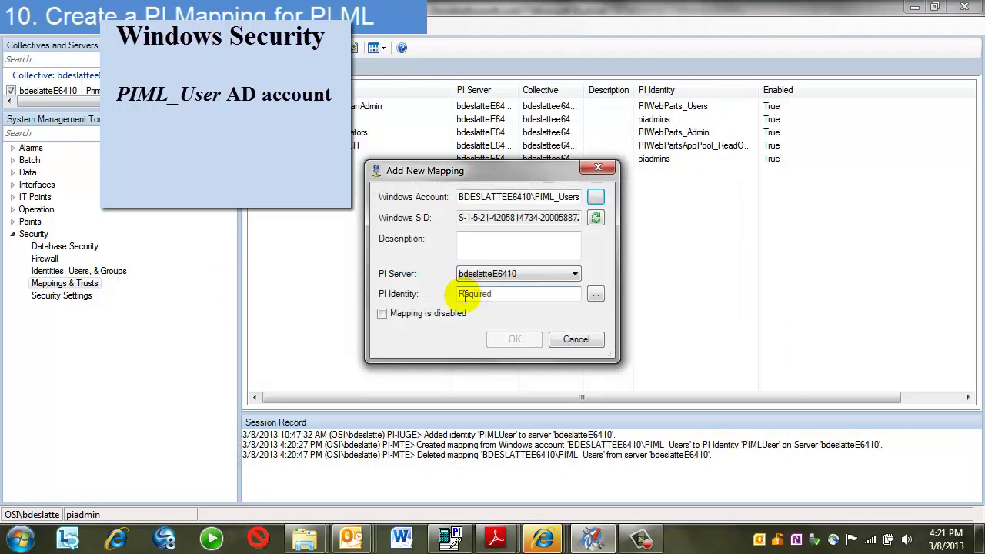
- Set the new mapping's PI identity to PIMLUser
click(596, 296)
click(384, 290)
click(570, 350)
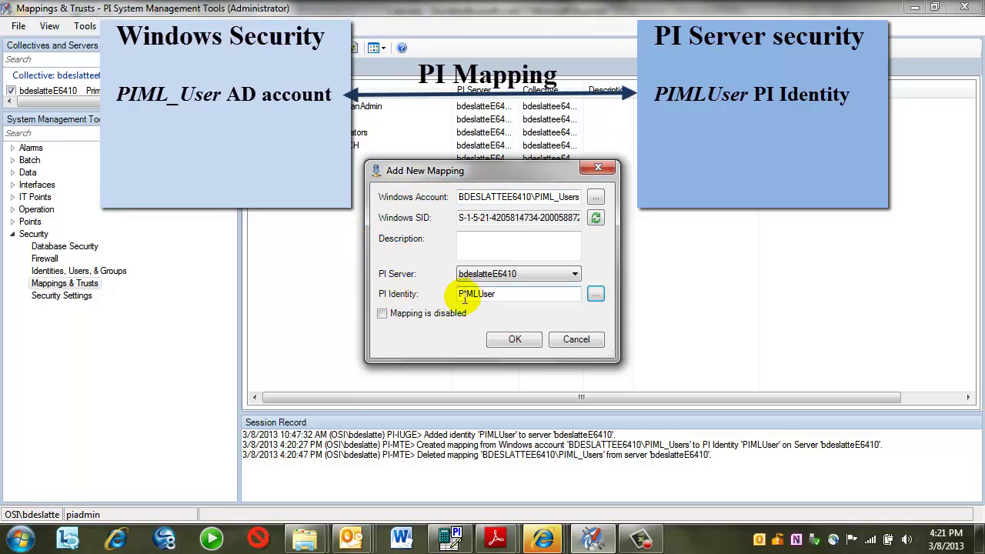
- Save the PIML_Users-to-PIMLUser mapping and go to Point Builder under Points
click(511, 340)
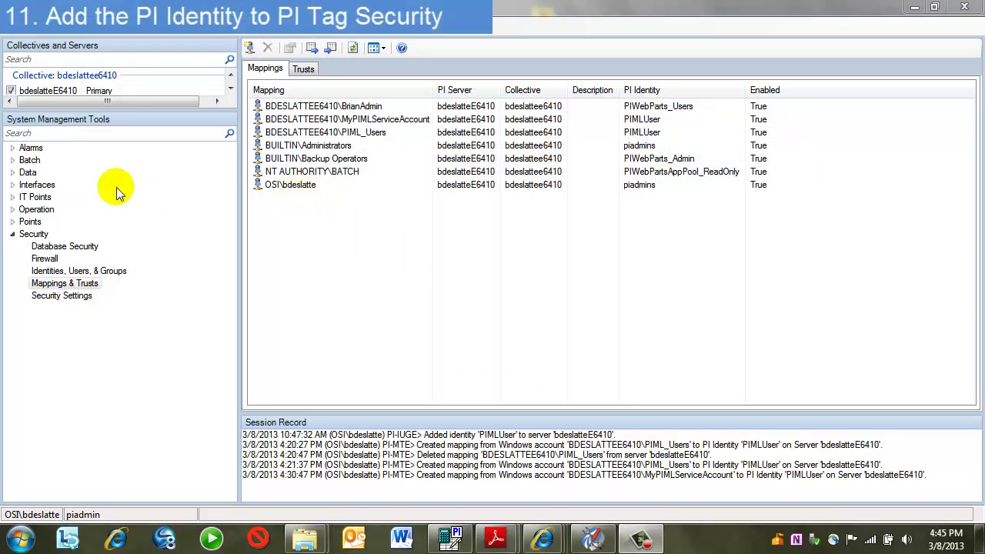
click(14, 221)
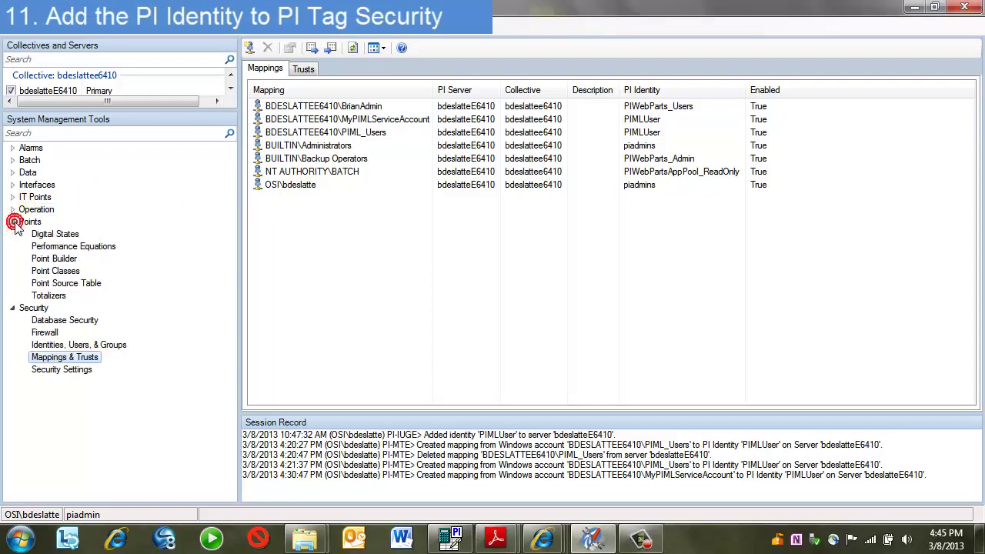
click(57, 260)
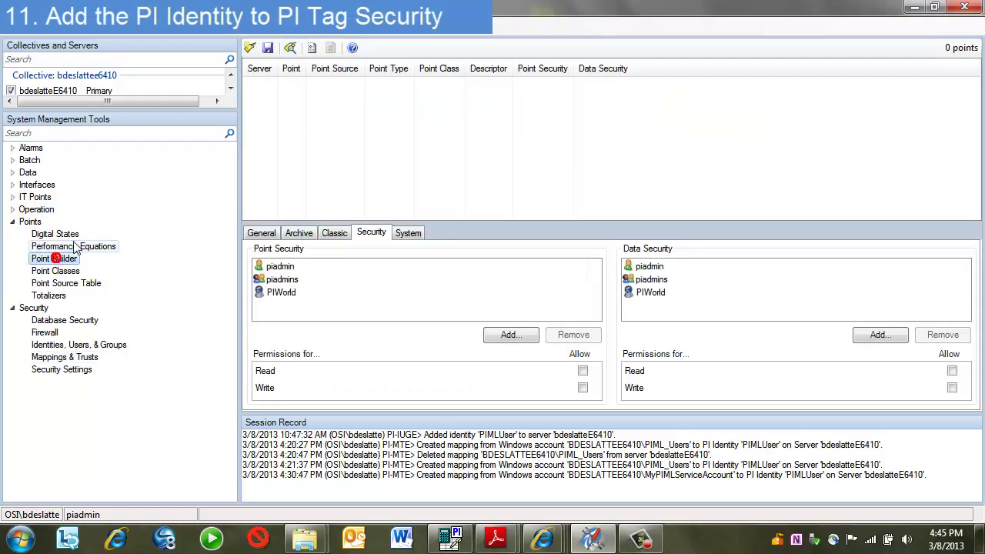
- Search tags with mask piml* and load PIML:Tank44_DischargeValveState for editing
click(291, 49)
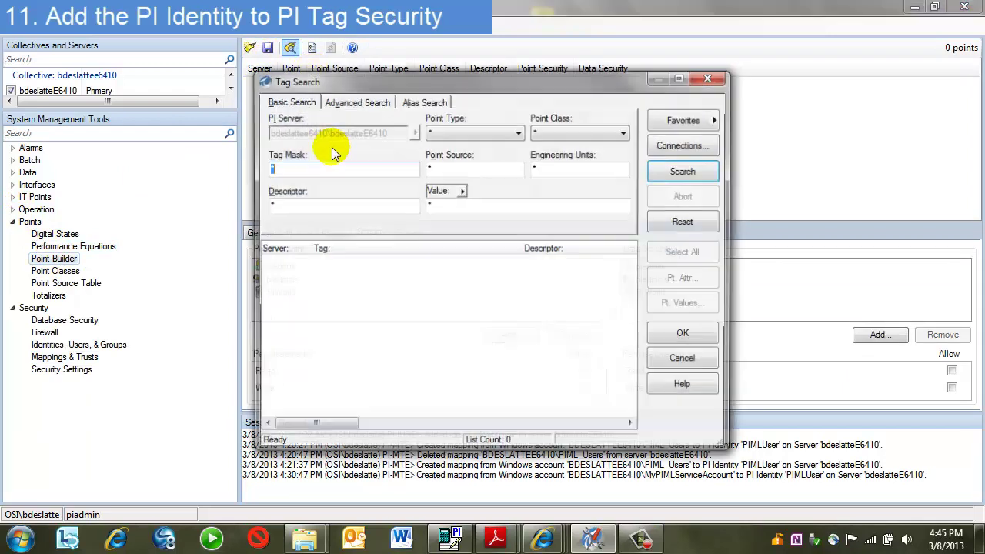
click(292, 168)
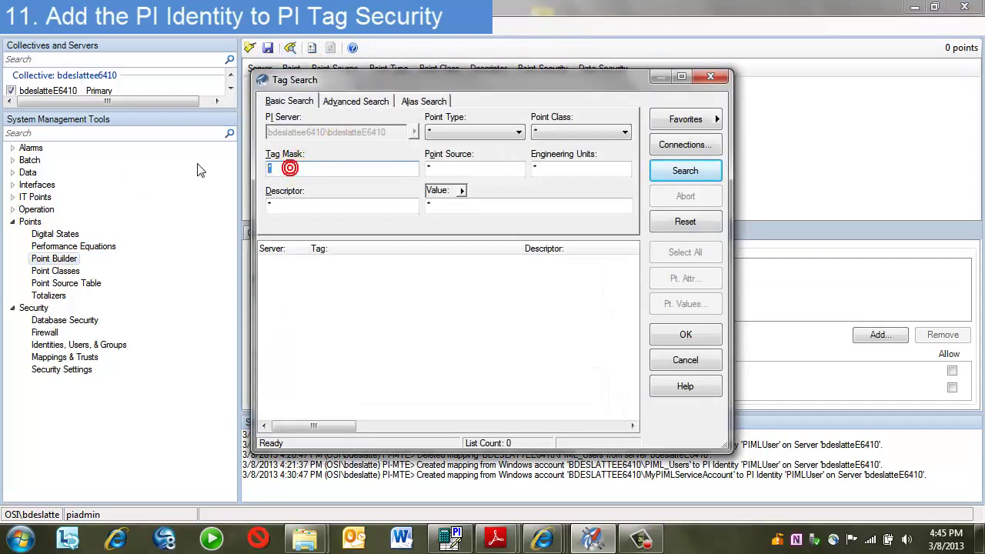
text(piml*)
key(Return)
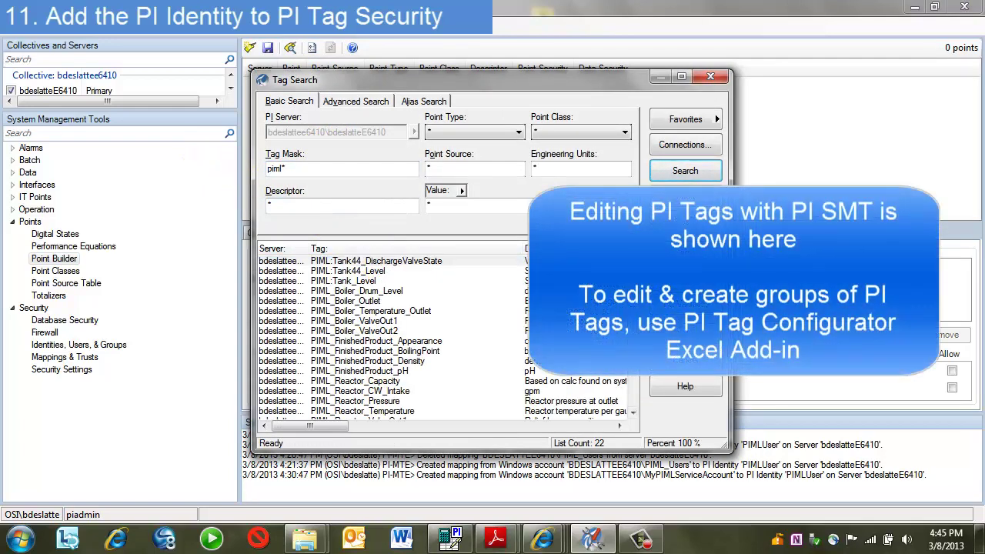
double_click(377, 261)
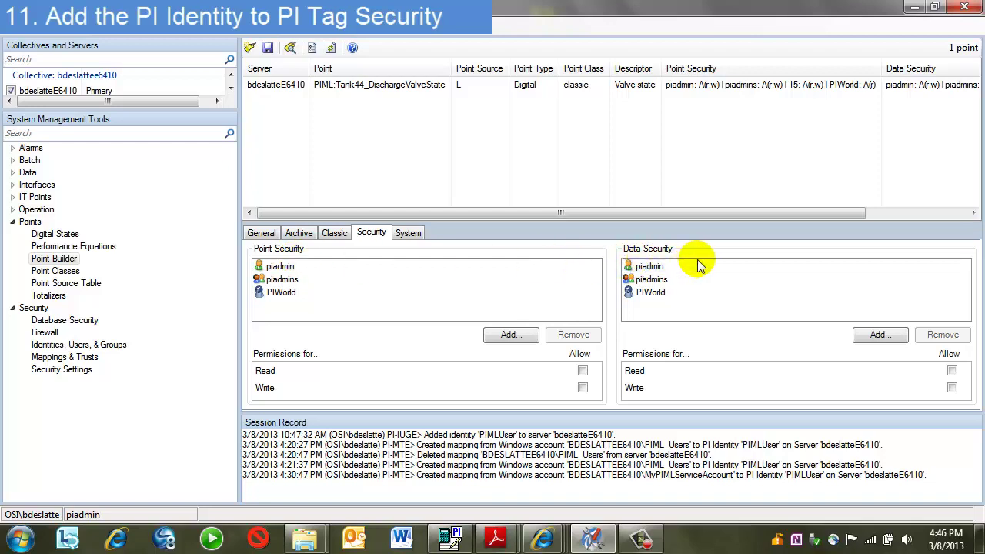
- Add PIMLUser to the tag's point security with read-only access
click(499, 335)
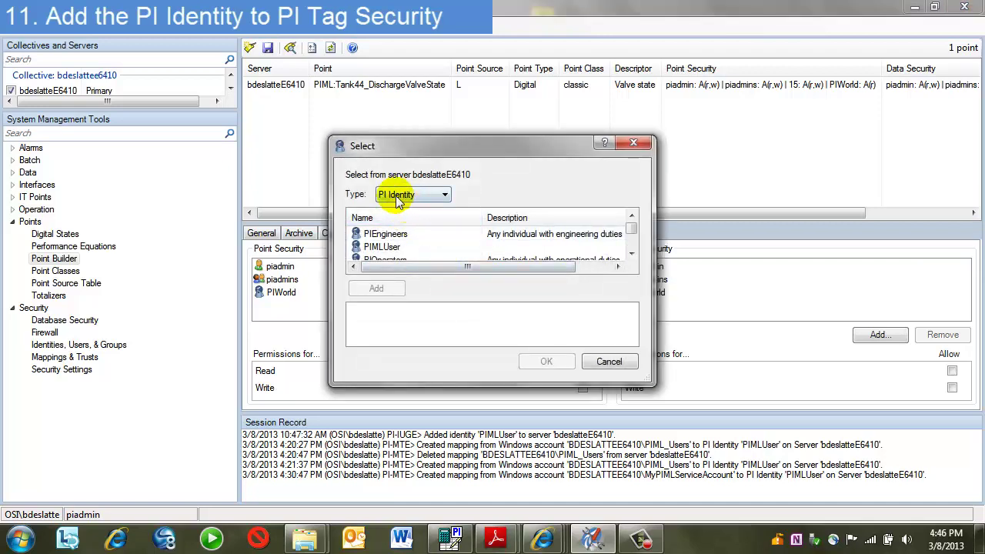
click(389, 246)
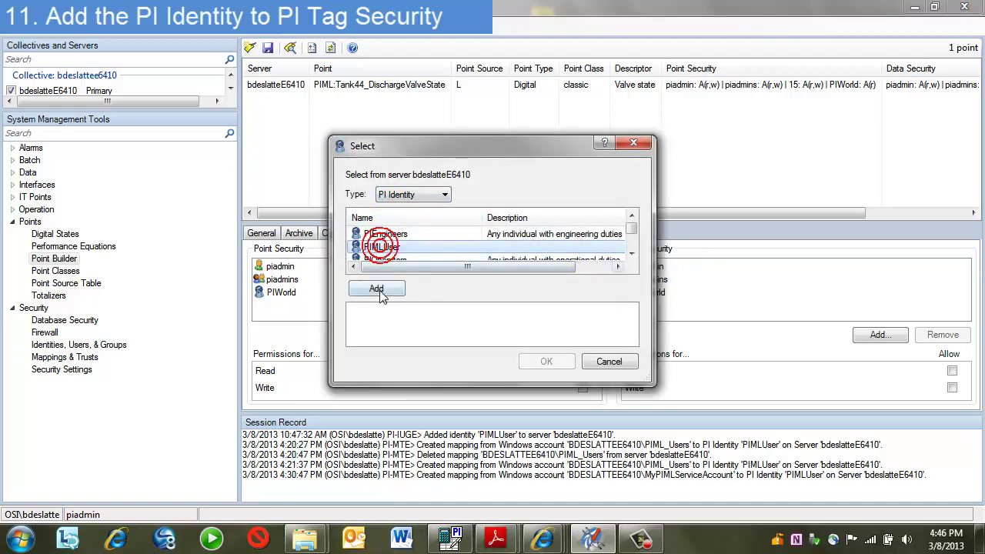
click(377, 288)
click(539, 360)
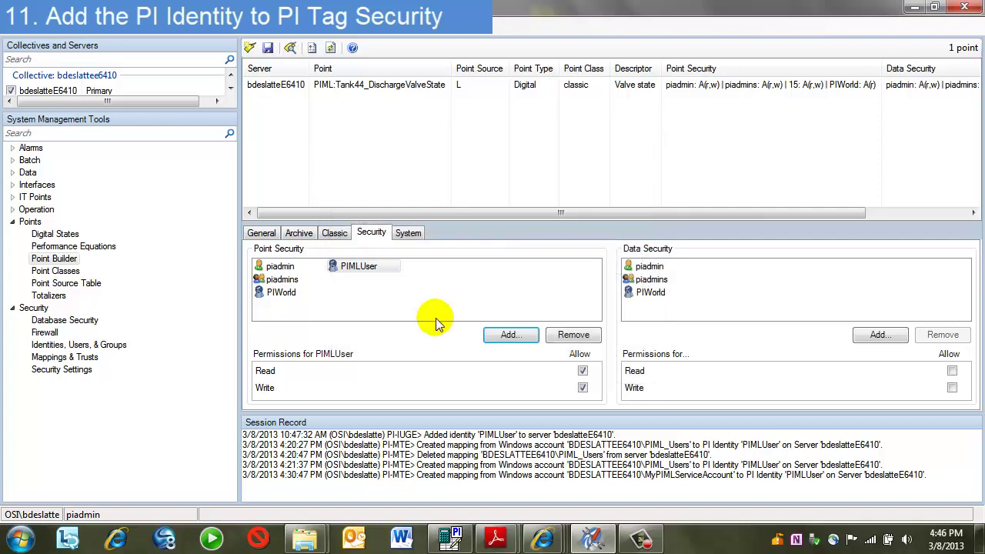
click(582, 388)
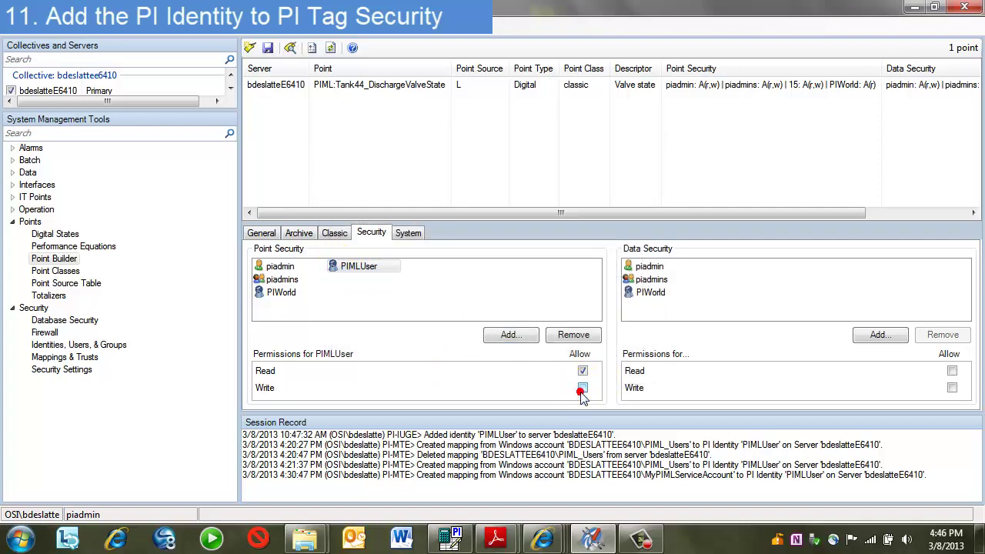
- Add PIMLUser with read/write access to the data security and save the tag
click(878, 334)
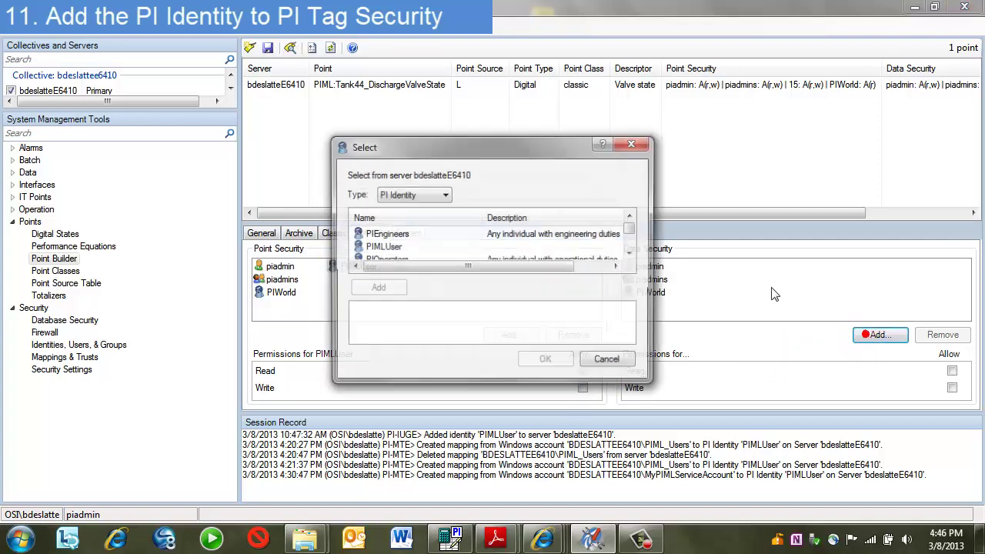
click(400, 247)
click(384, 290)
click(543, 361)
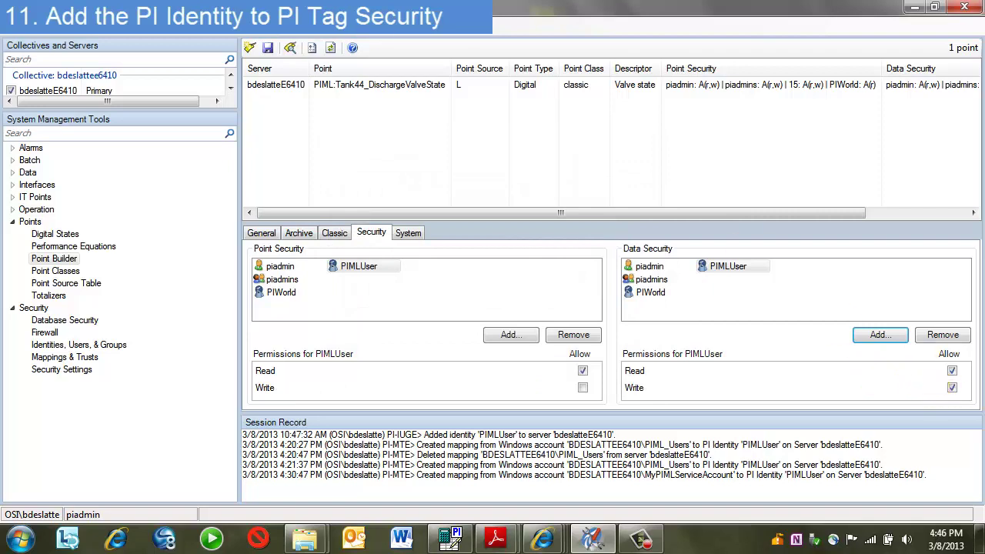
click(268, 49)
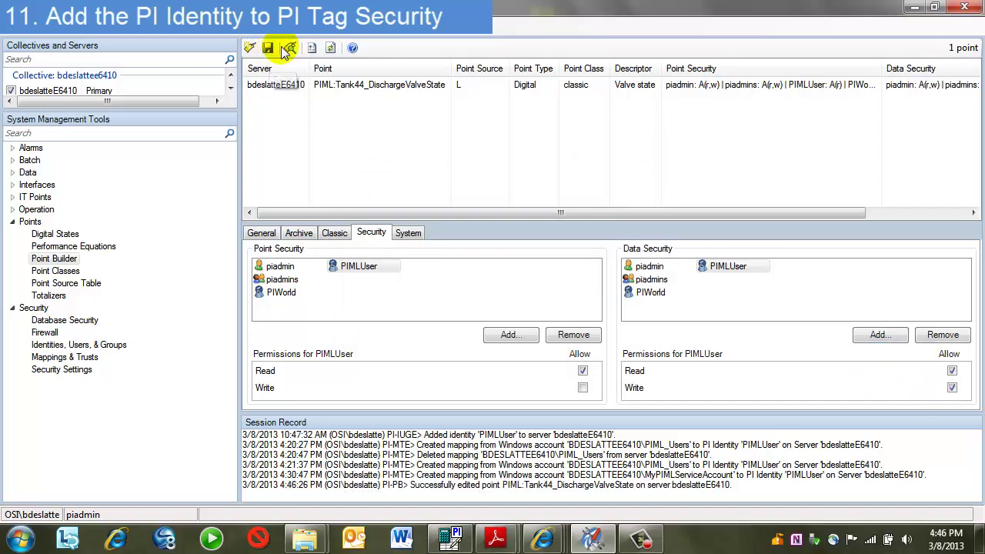
click(268, 48)
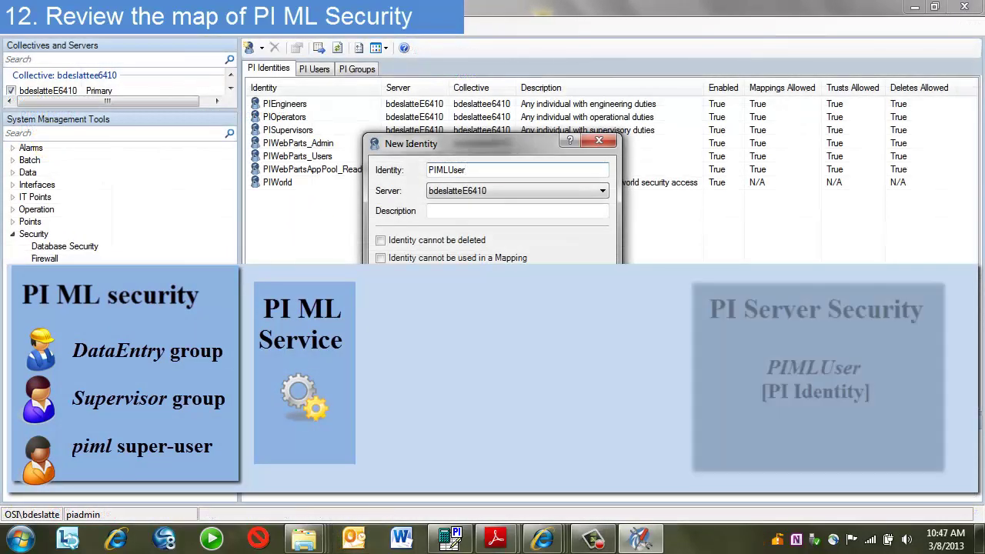
key(Return)
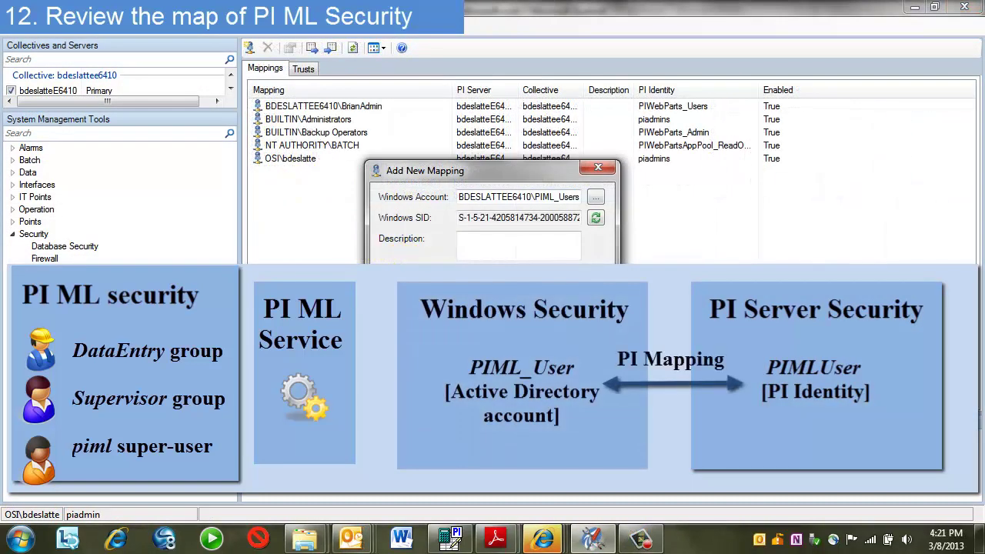
key(Return)
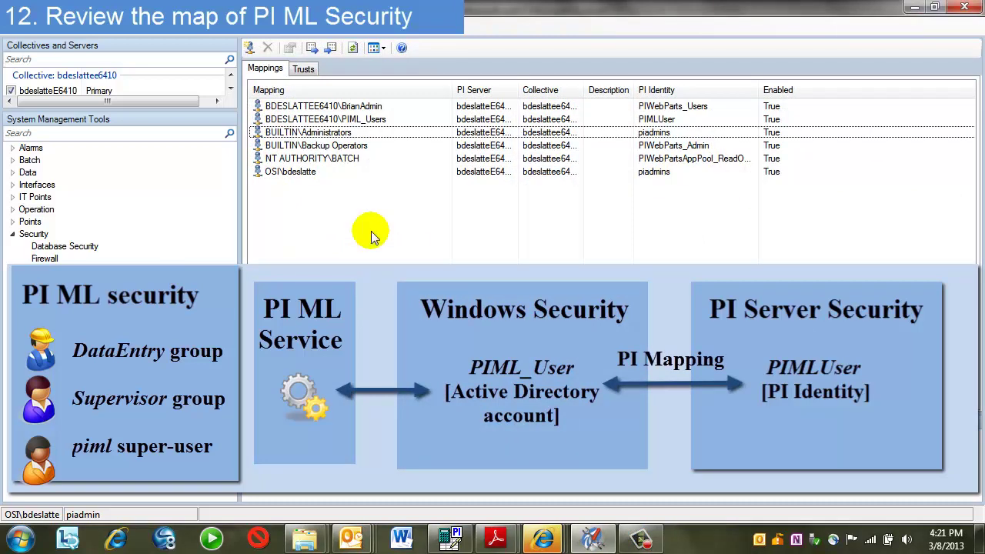